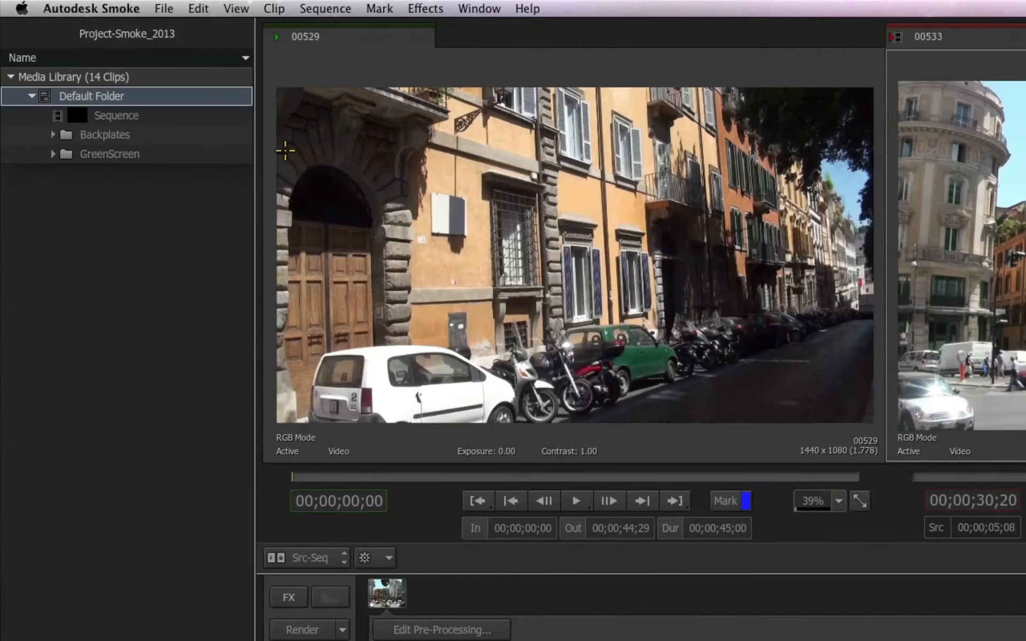
click(109, 5)
mouse_move(204, 162)
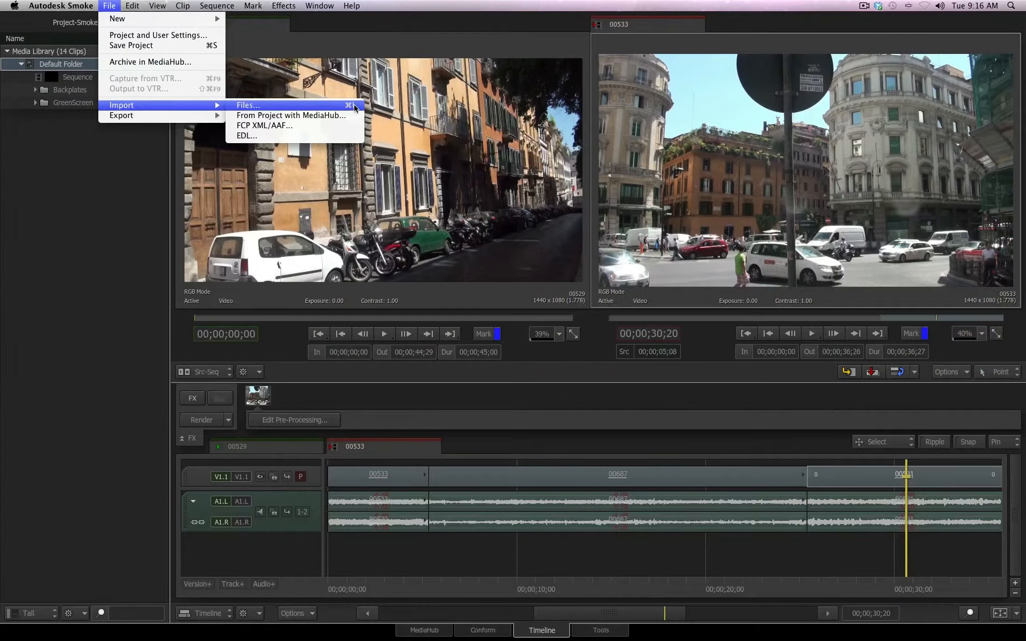
click(355, 107)
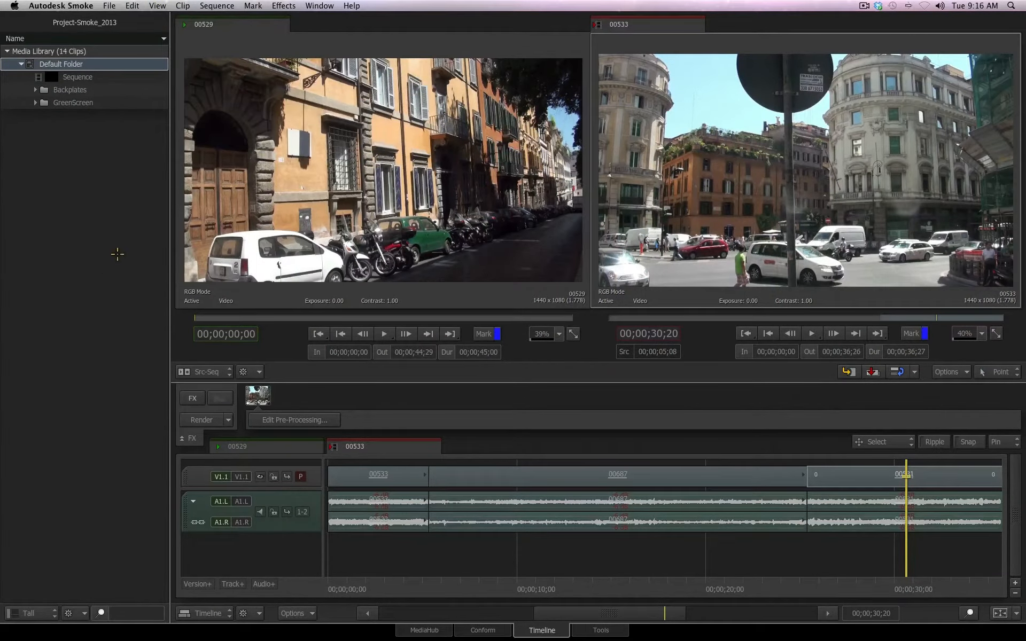
right_click(92, 204)
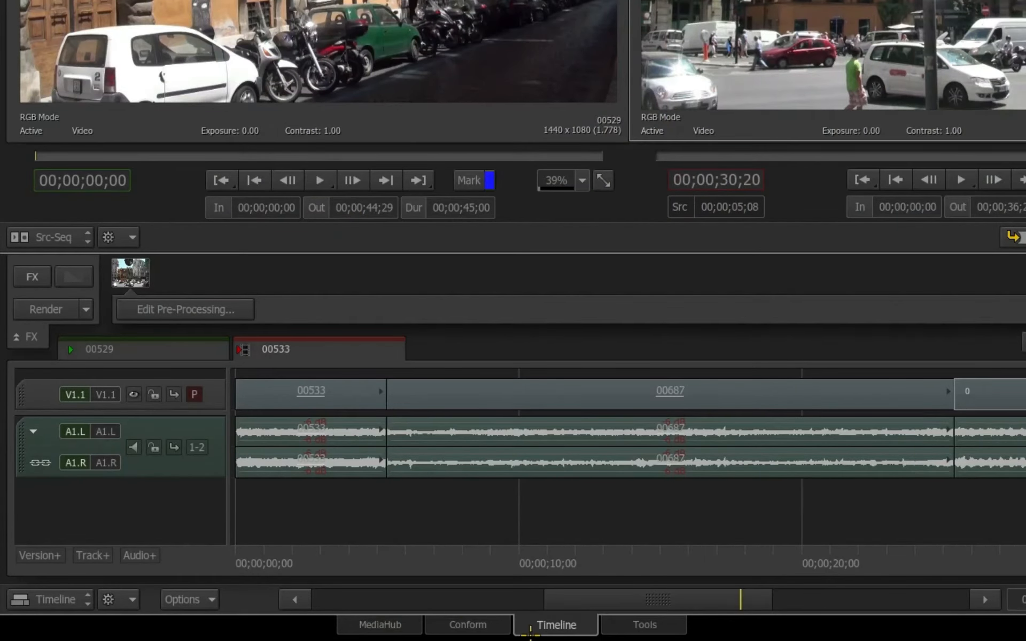
Open the MediaHub and browse the Smoke_Media drive to the Footage, Video, Florence folder
click(375, 624)
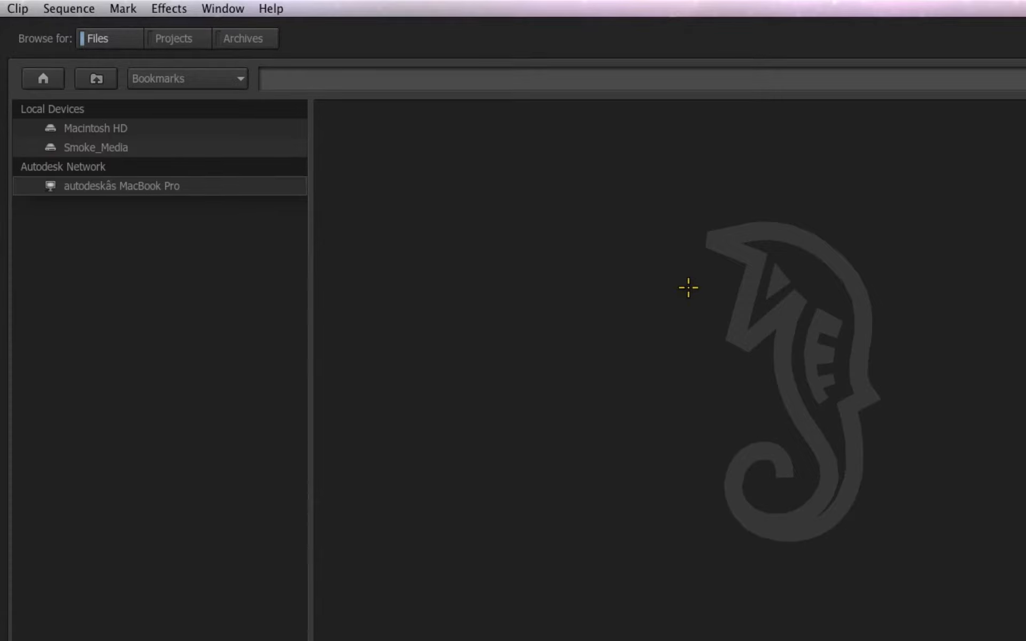
click(133, 147)
double_click(129, 185)
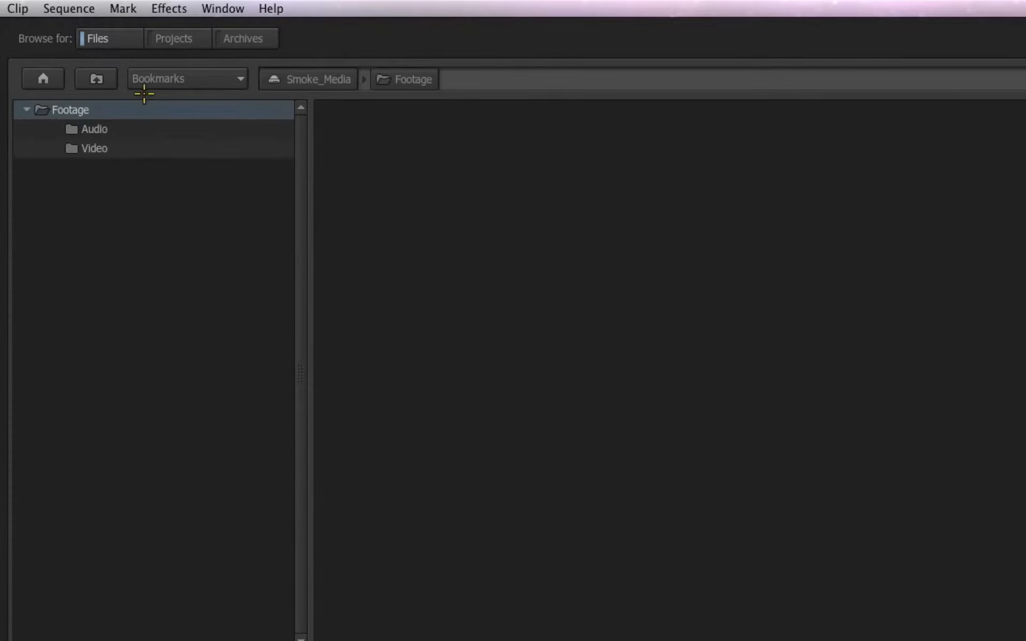
double_click(138, 151)
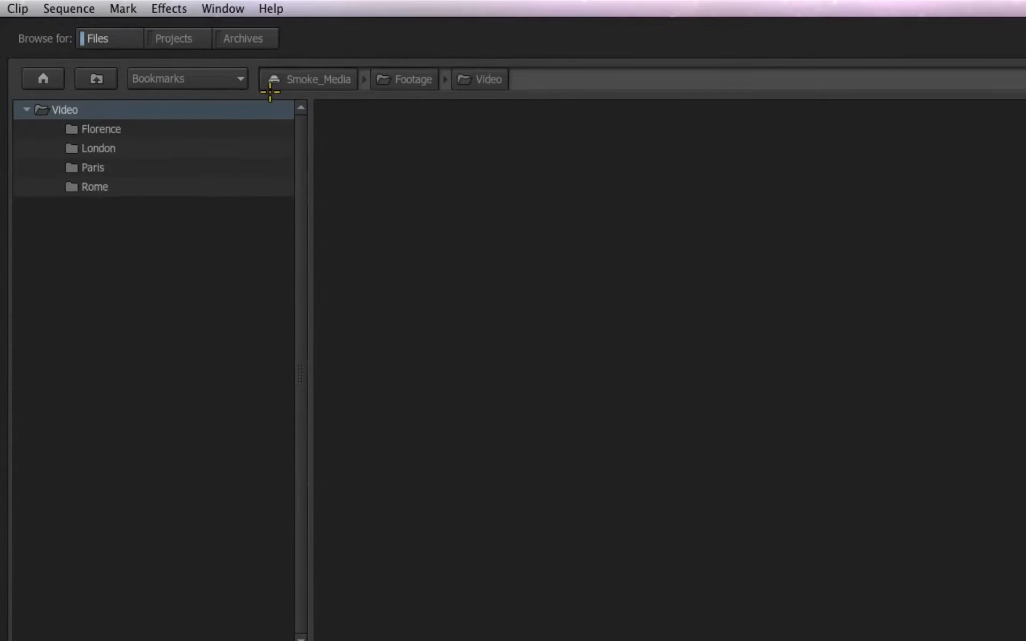
double_click(166, 130)
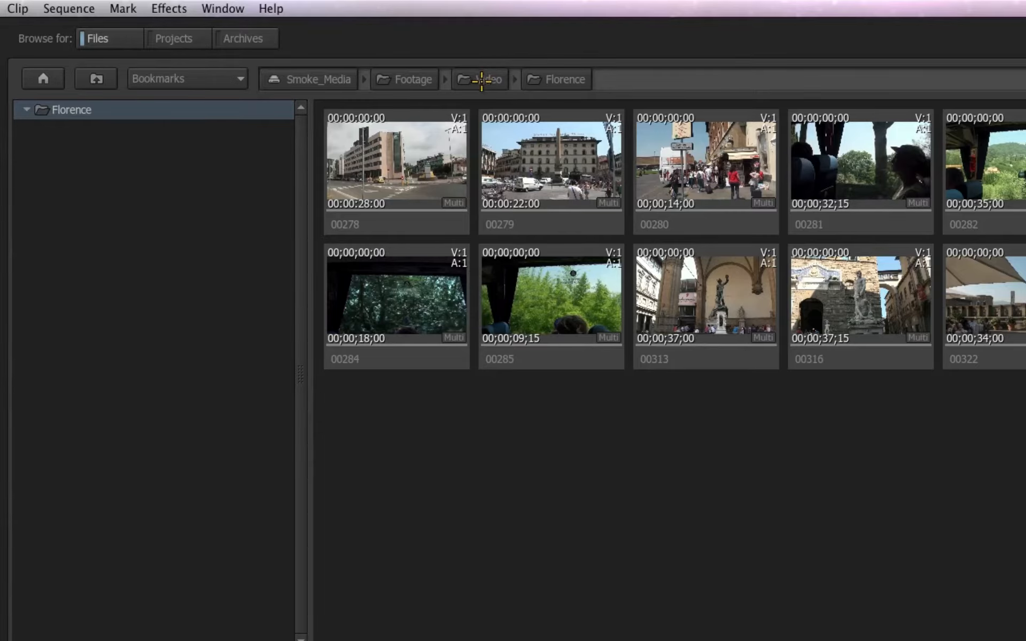
Go back up the path to the Footage folder and reopen the Florence folder inside Video
click(482, 79)
click(412, 79)
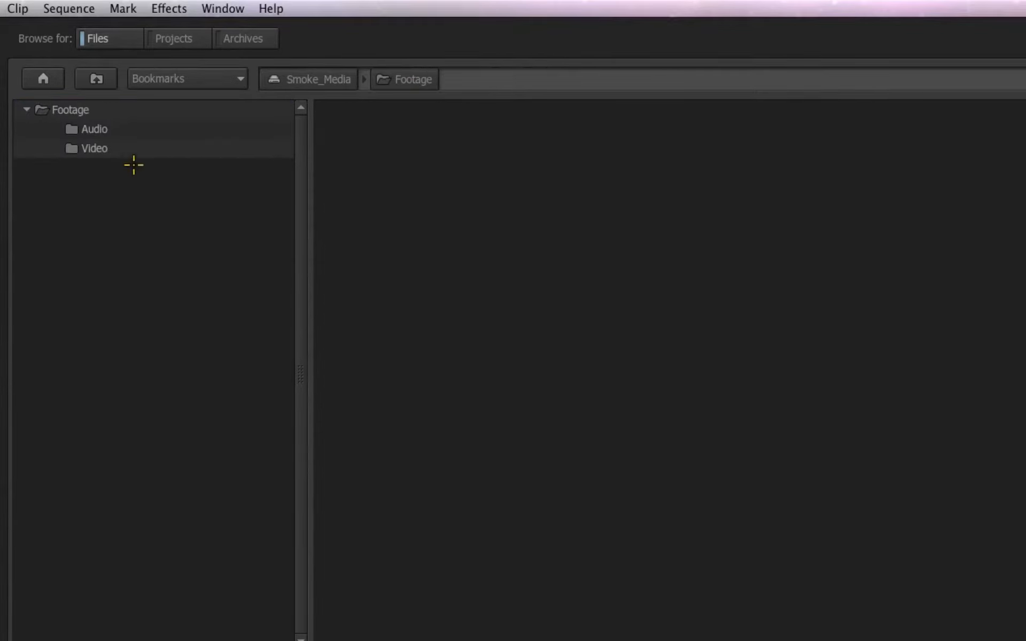
double_click(184, 144)
double_click(182, 127)
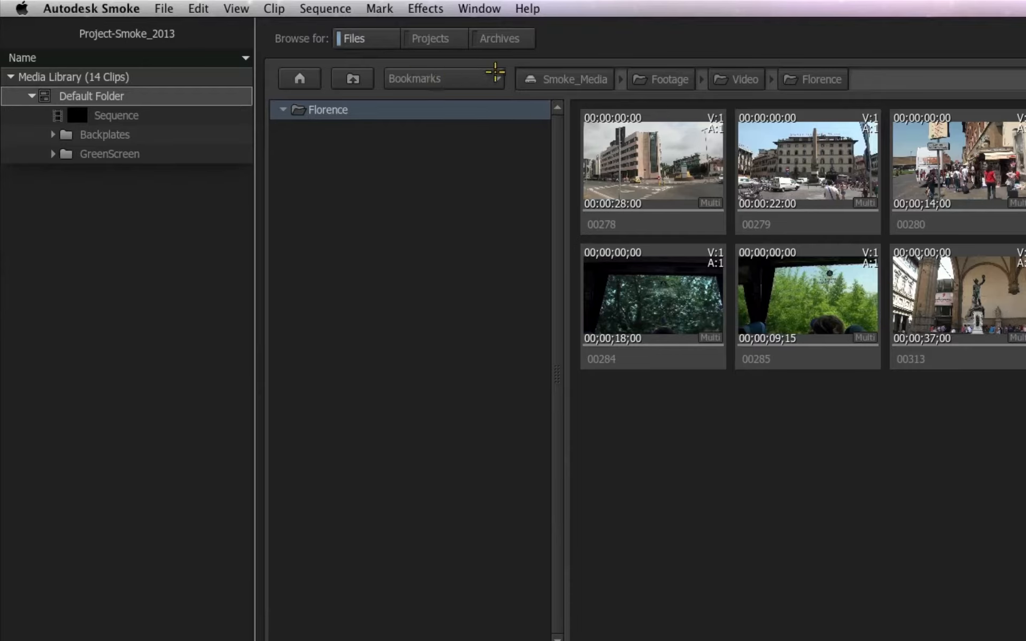
Bookmark the Florence folder and check its entry among the saved bookmarks
click(494, 78)
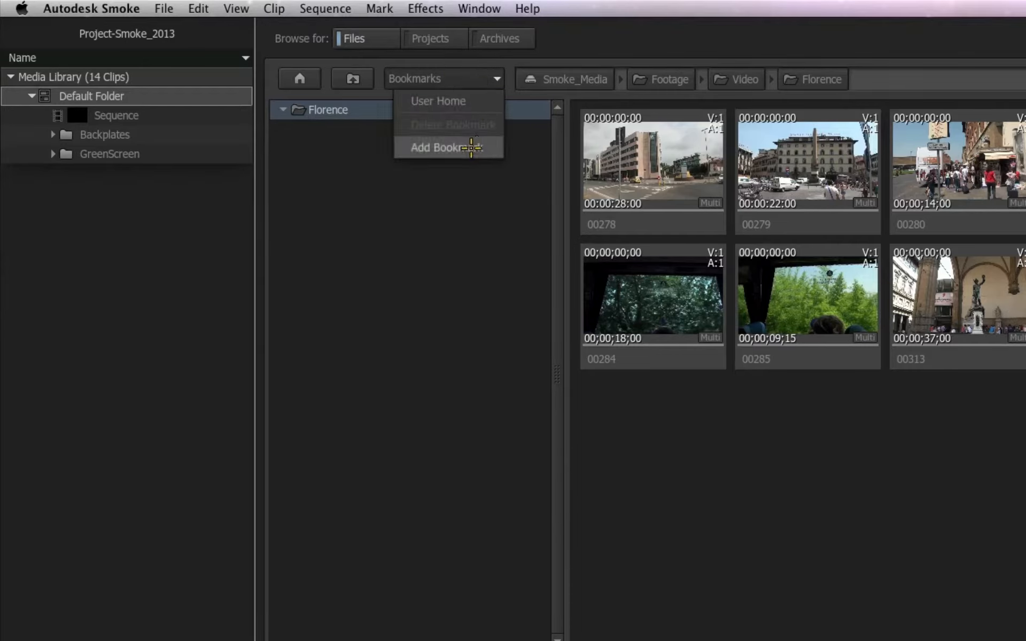
click(476, 148)
click(486, 76)
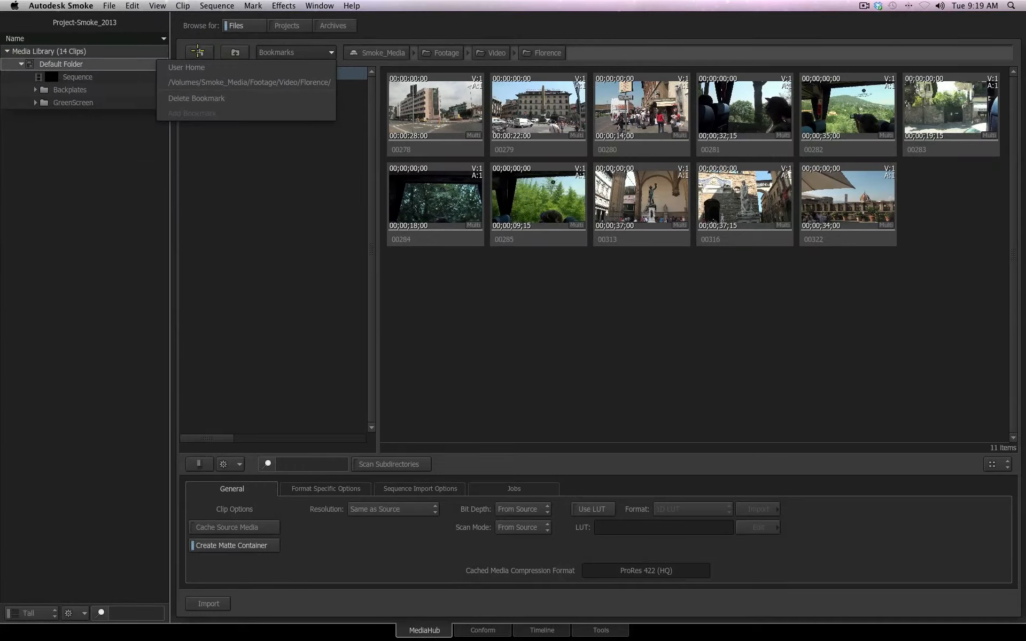
Return to the top-level device list and reopen the Florence folder through its bookmark
click(197, 52)
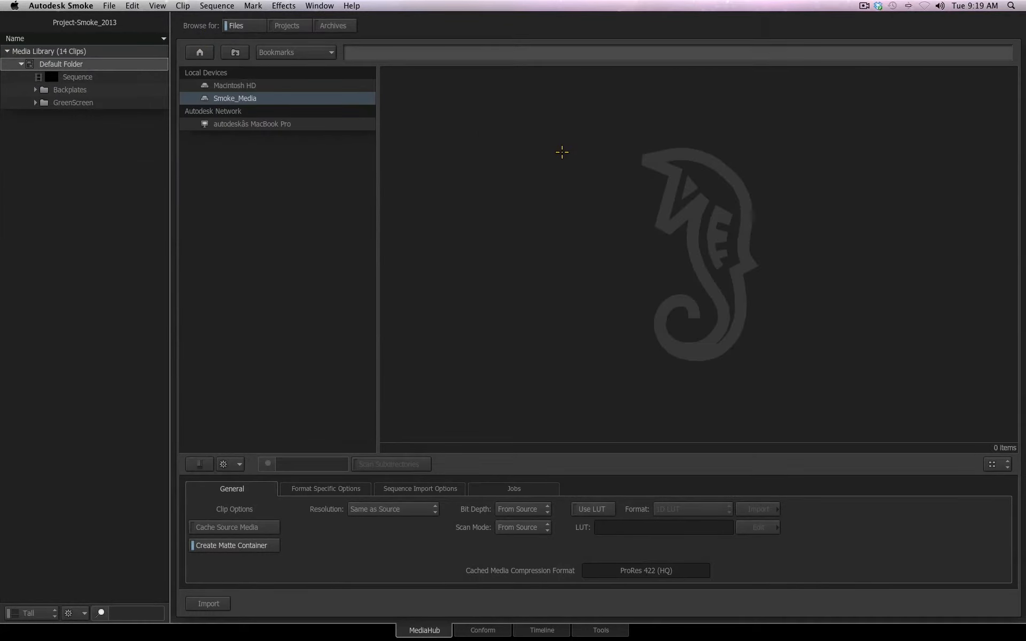
click(320, 52)
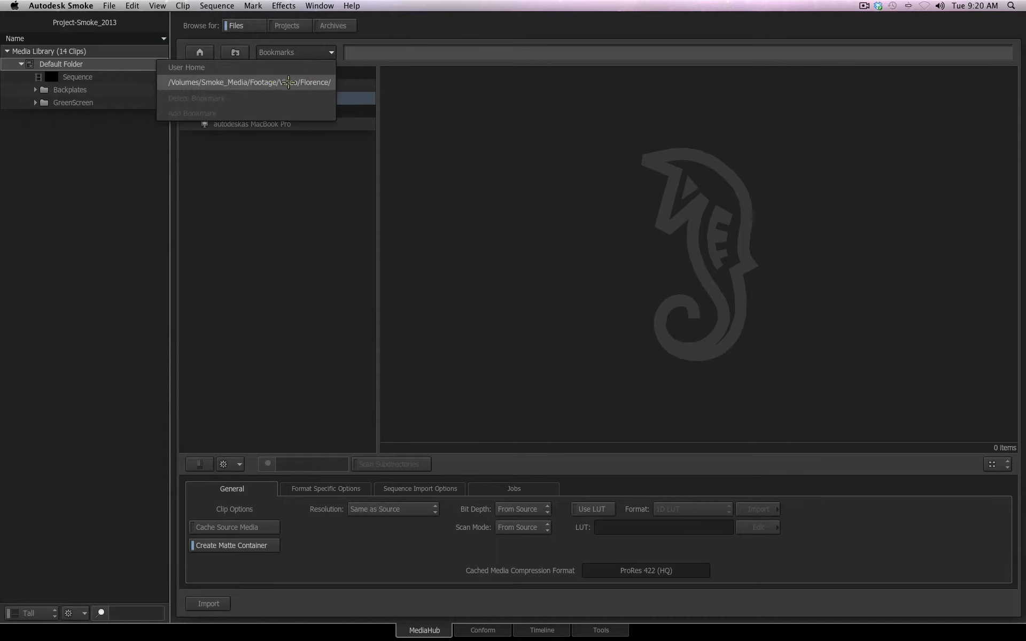
click(313, 82)
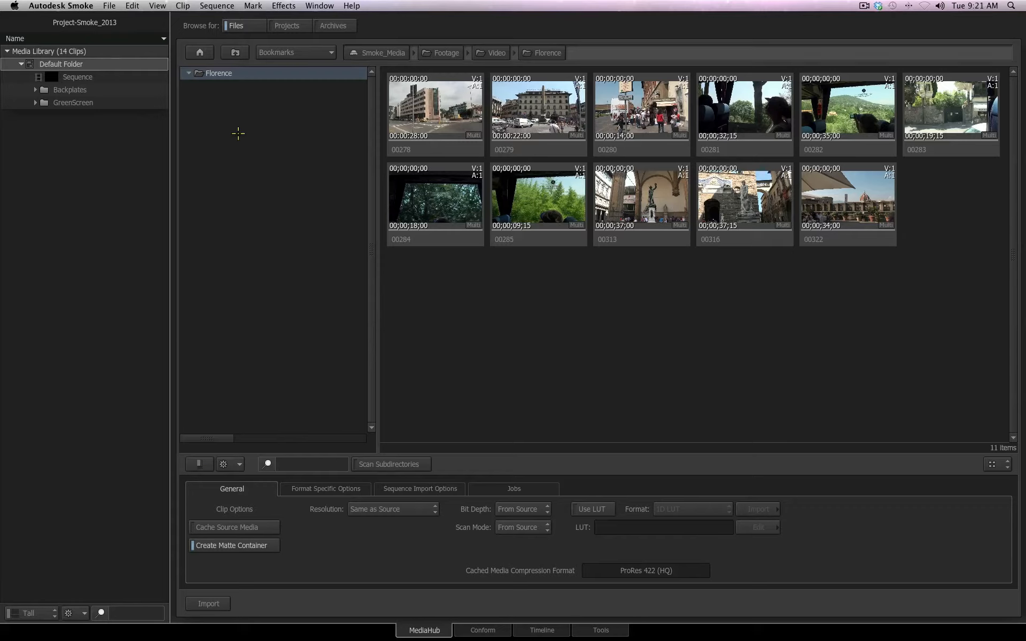
Hide and restore the folder tree, and refresh the Florence folder's listing
click(198, 462)
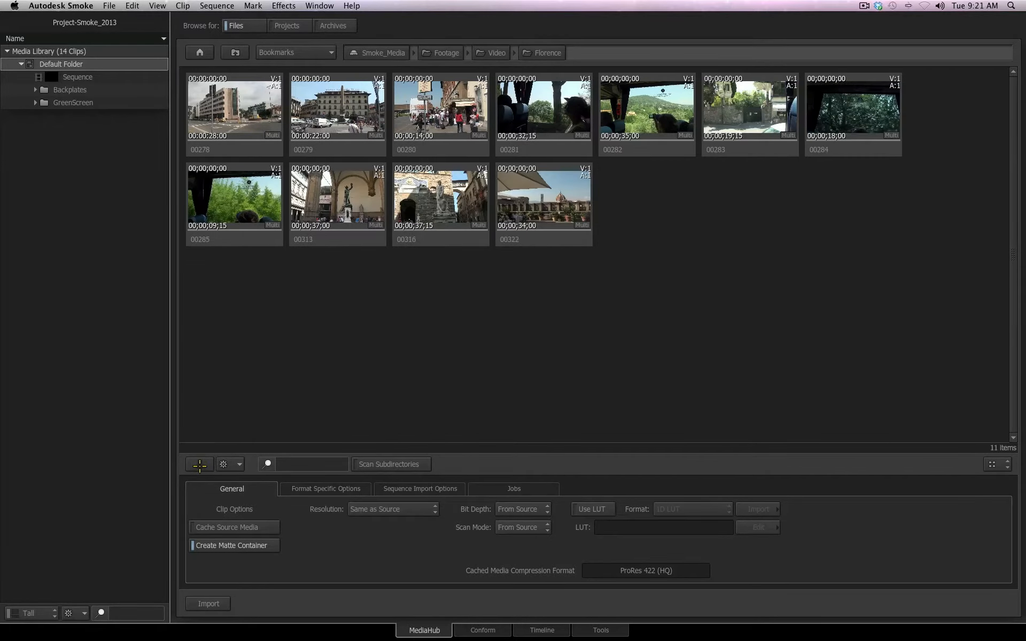
click(198, 463)
click(239, 464)
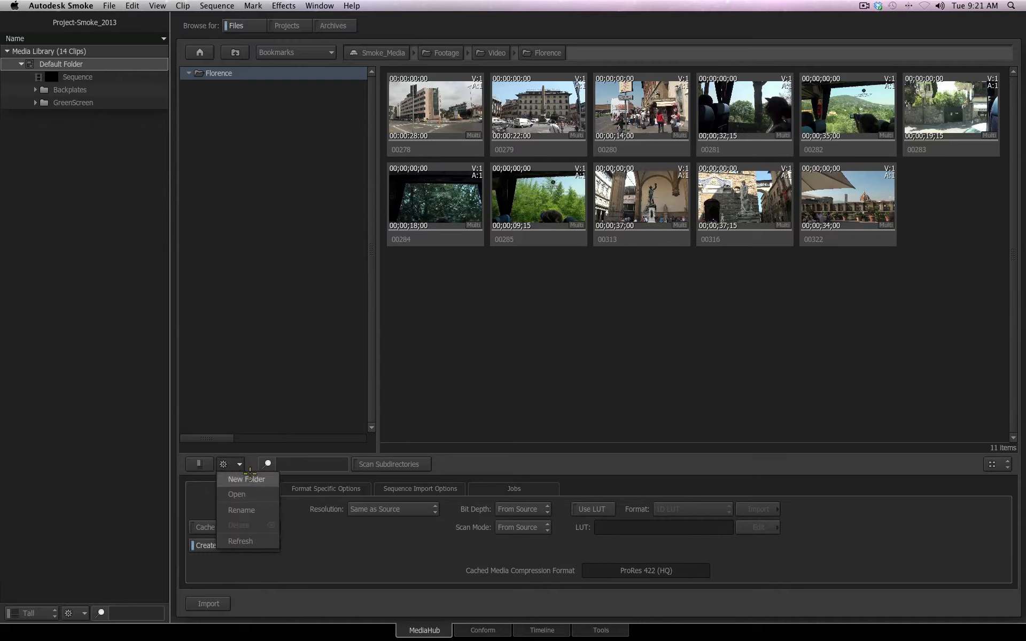
click(251, 541)
right_click(276, 253)
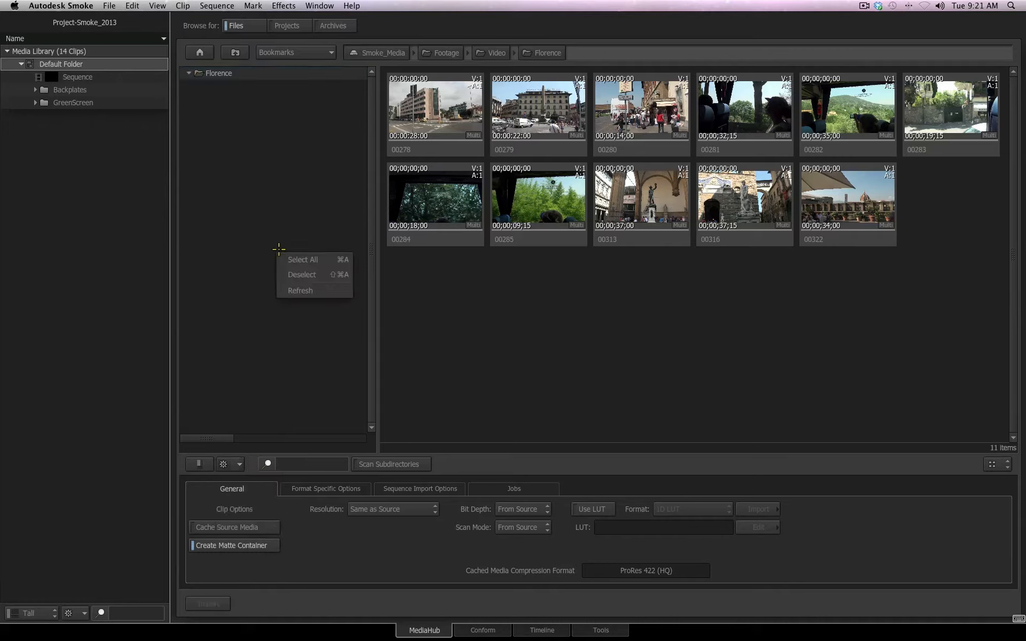
right_click(427, 136)
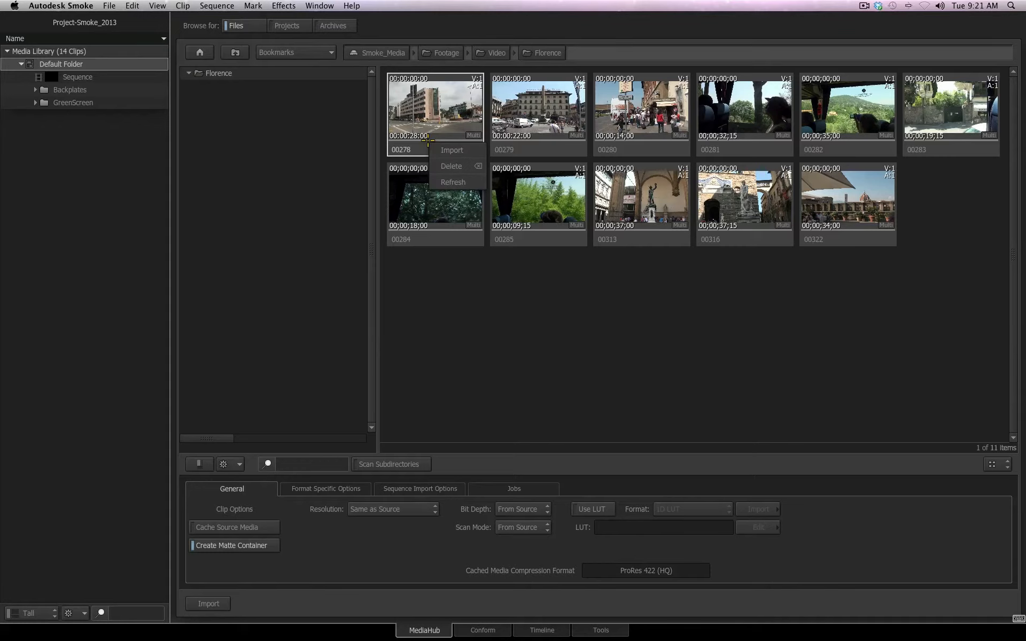
right_click(470, 314)
click(305, 379)
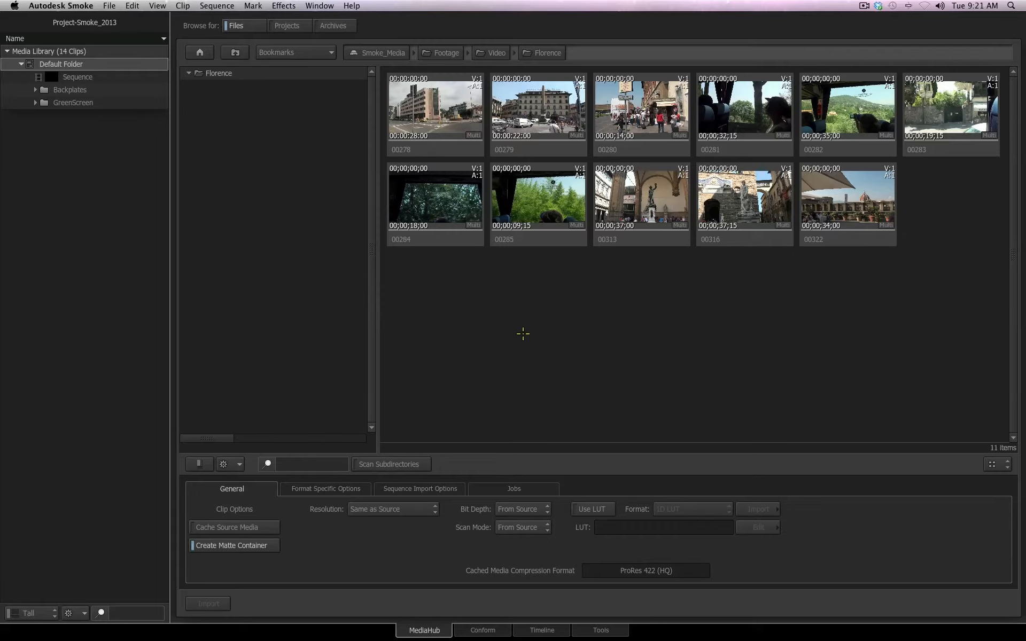
Go up to the Footage folder and search for clip 00089, including all subdirectories
click(234, 52)
click(233, 52)
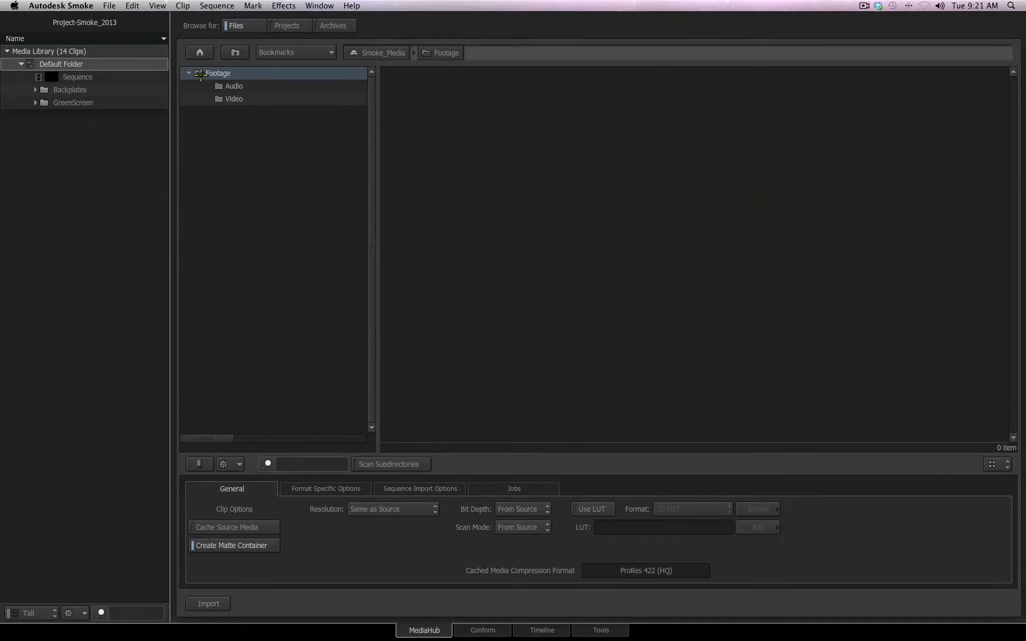
click(303, 463)
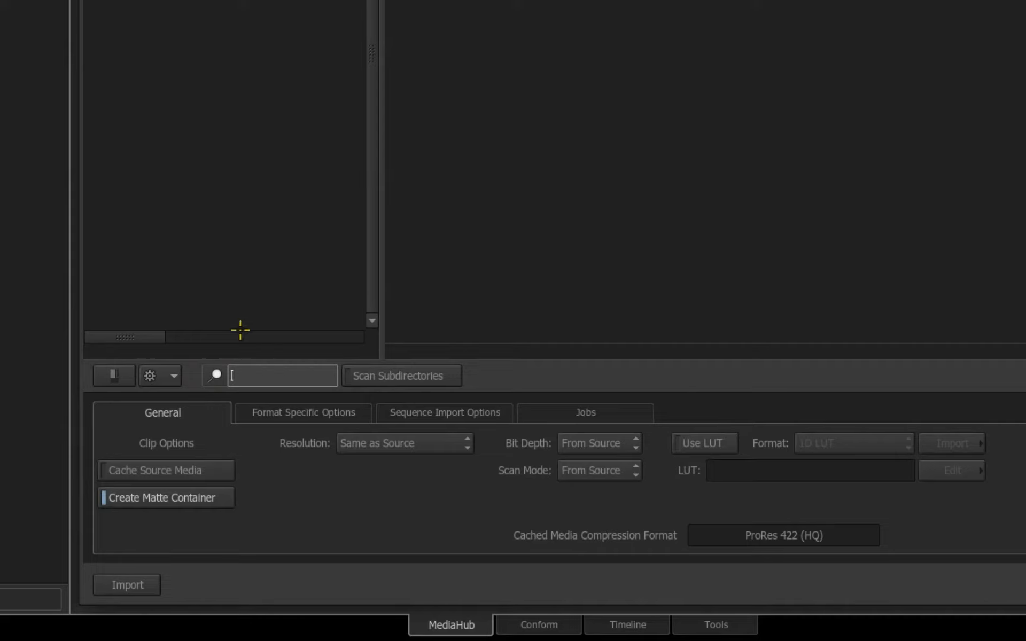
text(00089)
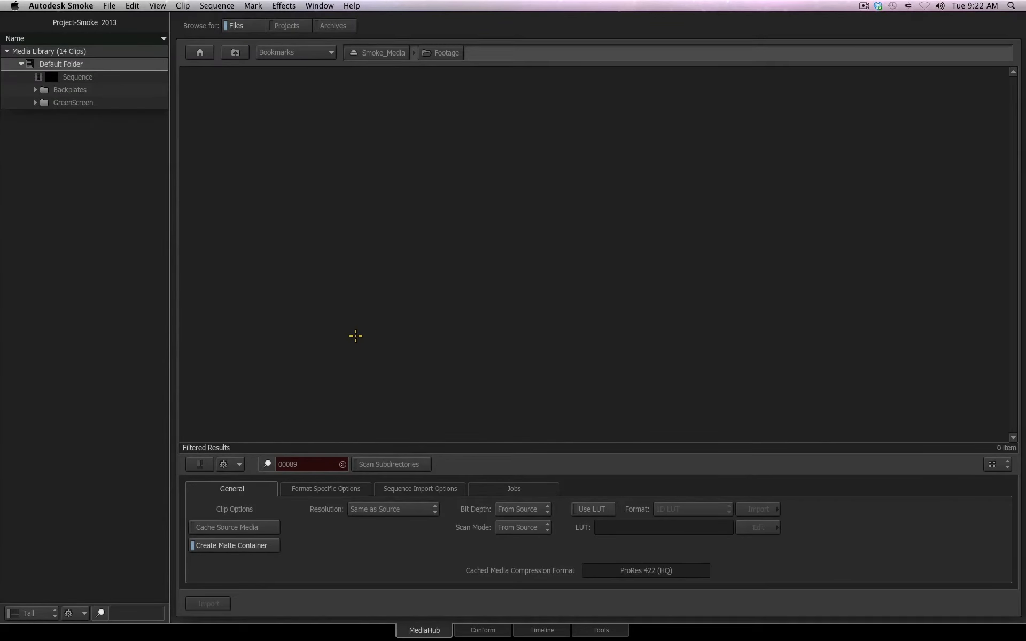
click(384, 463)
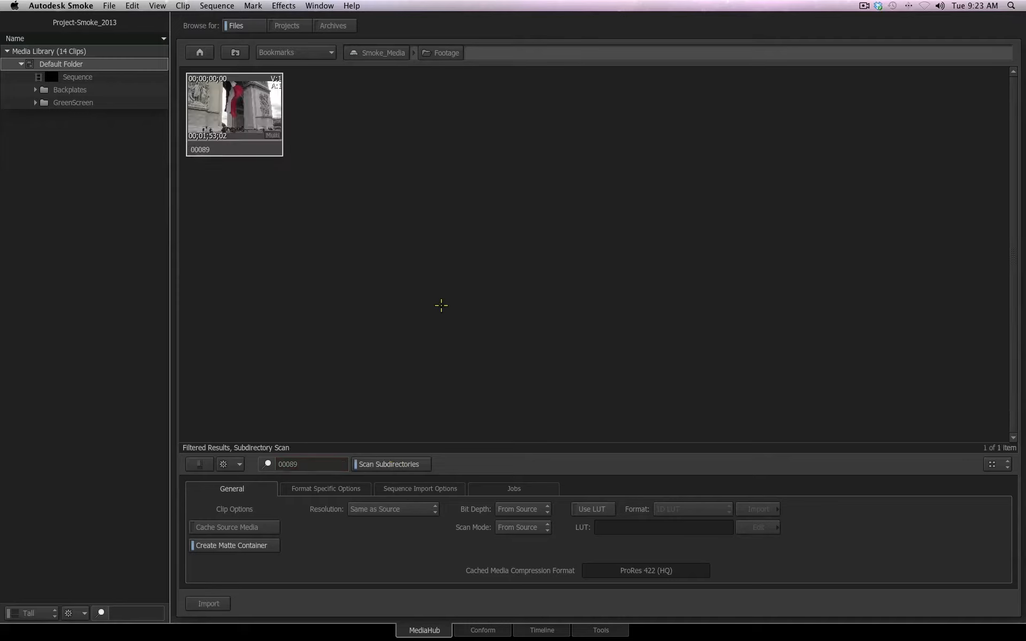
Return to the bookmarked Florence folder and display its clips in List view
click(289, 54)
click(293, 83)
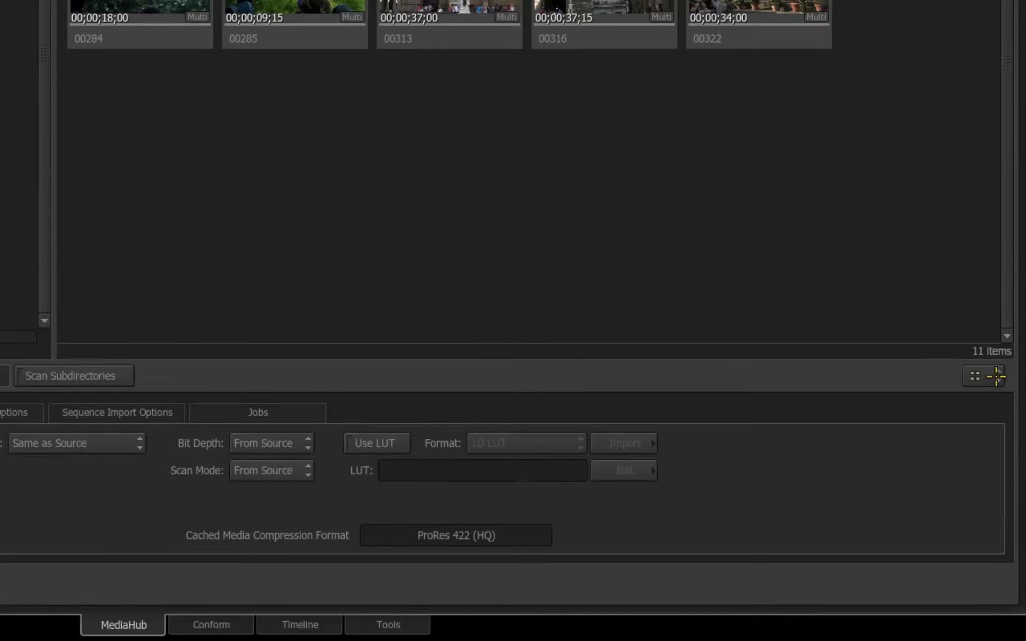
click(996, 376)
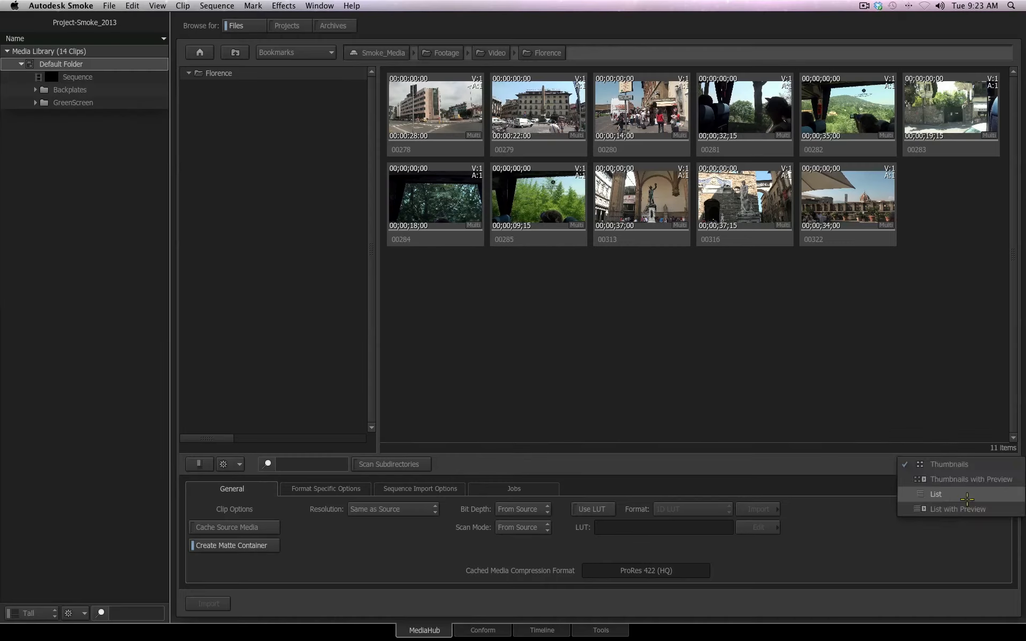
click(933, 443)
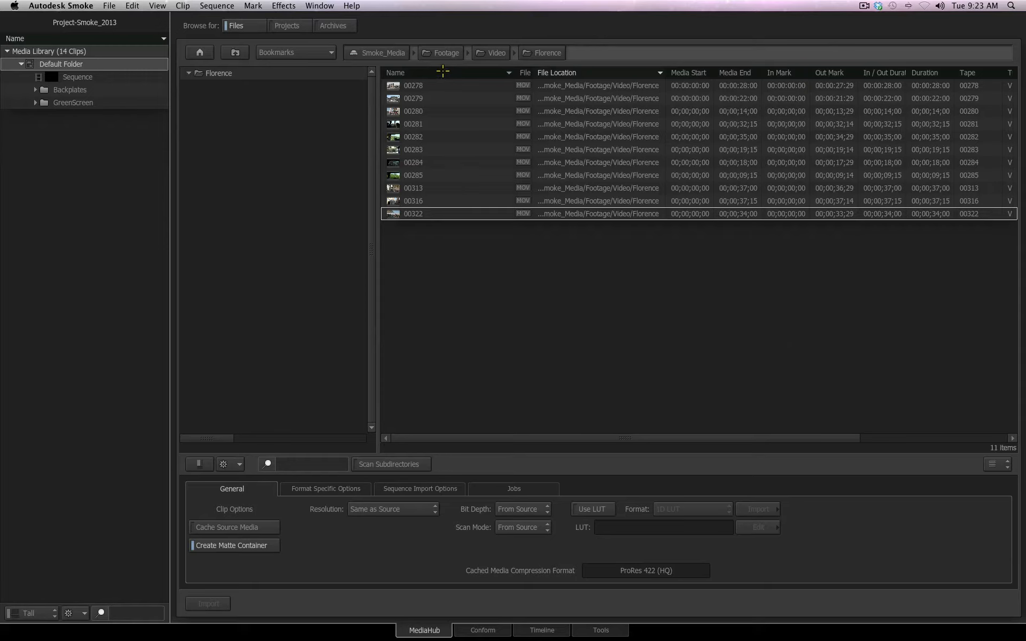
Check the clip list's column options and place the Duration column directly before In / Out Duration
right_click(449, 69)
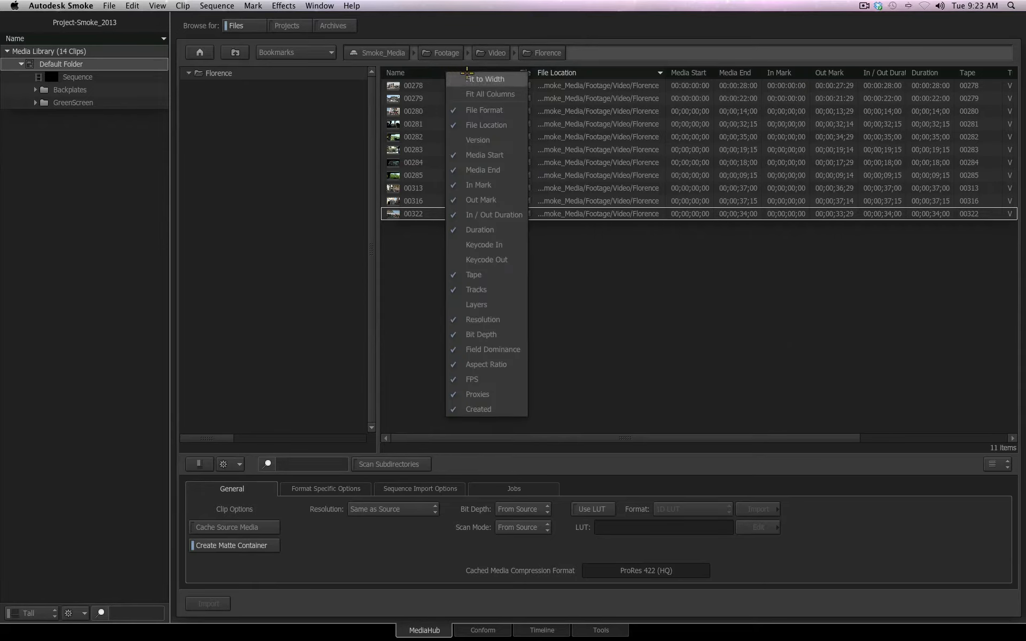
click(469, 78)
drag(902, 73, 877, 73)
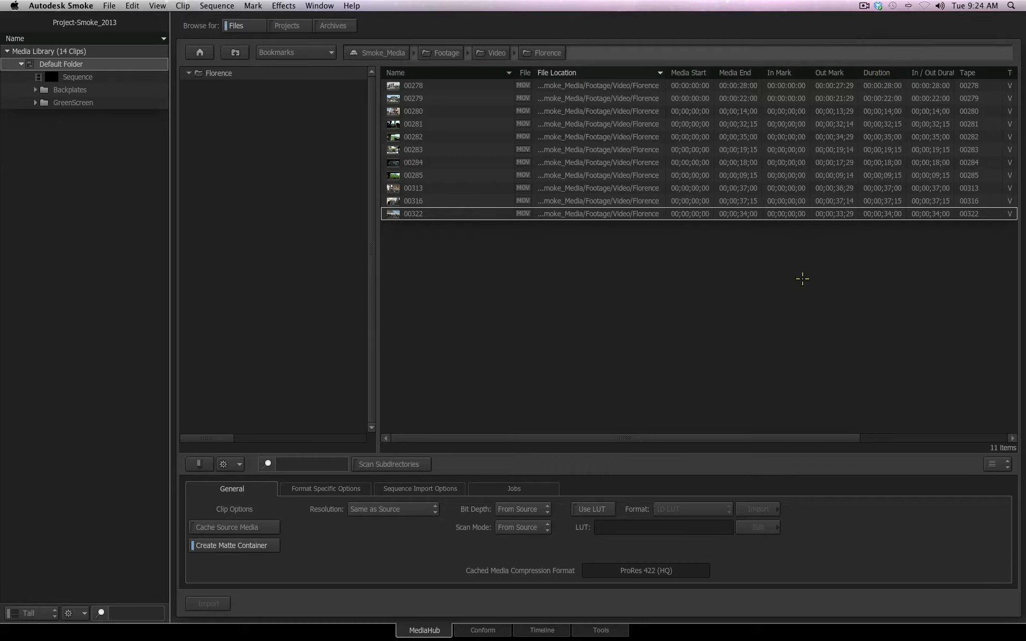
Preview clips 00316 and 00313 in the Thumbnails with Preview layout, closing the preview when done
click(994, 465)
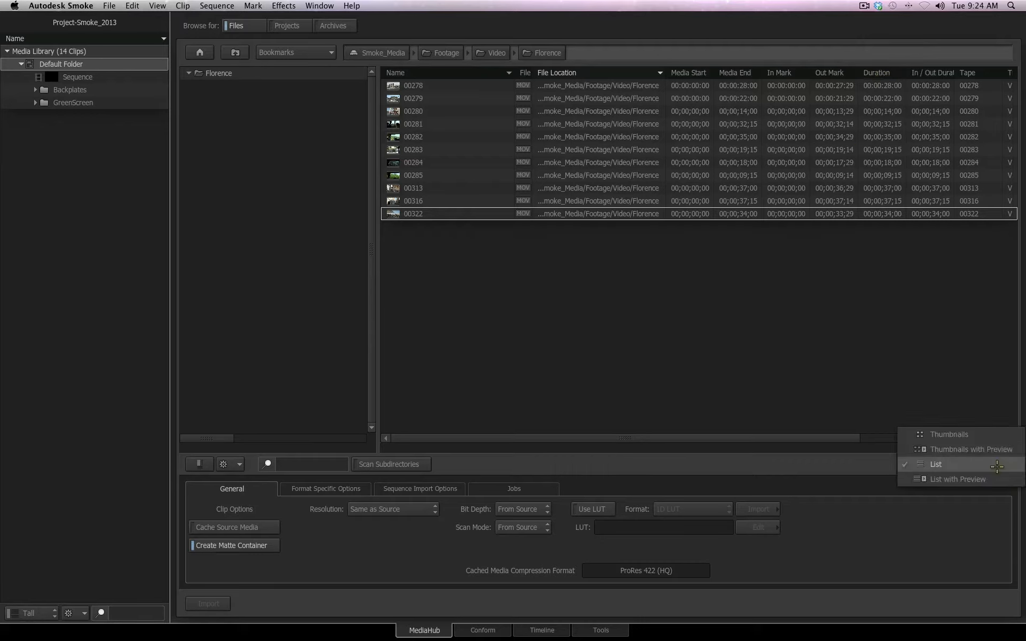
click(997, 450)
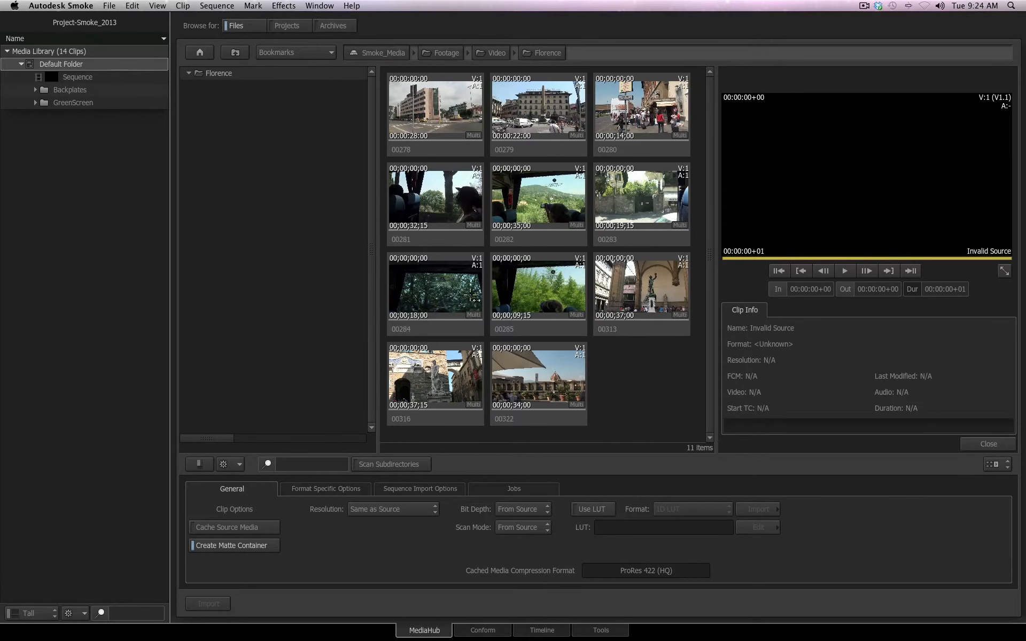
click(425, 417)
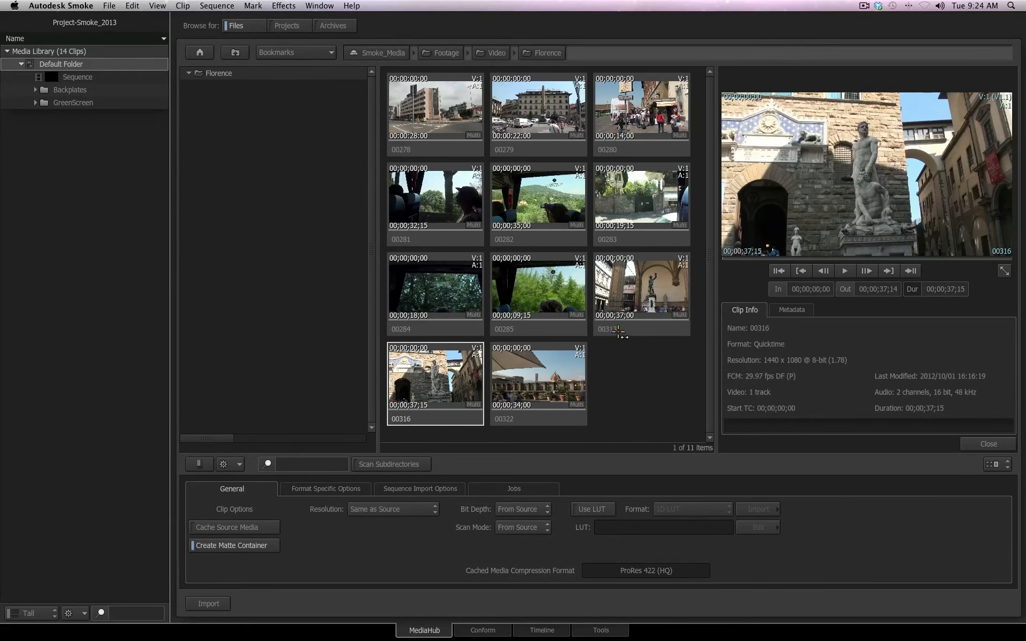
click(619, 331)
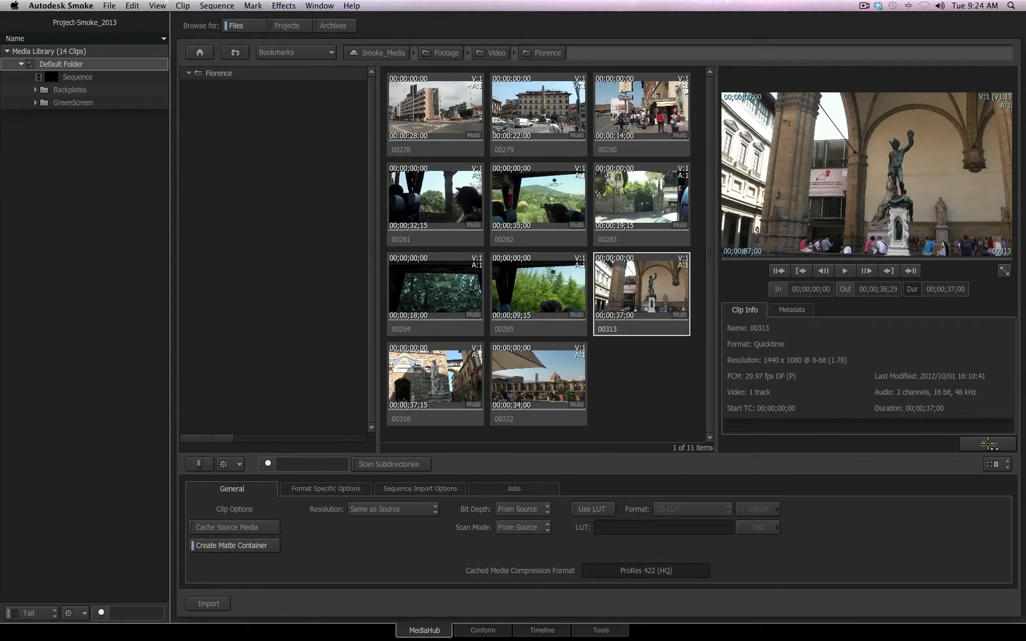
click(987, 444)
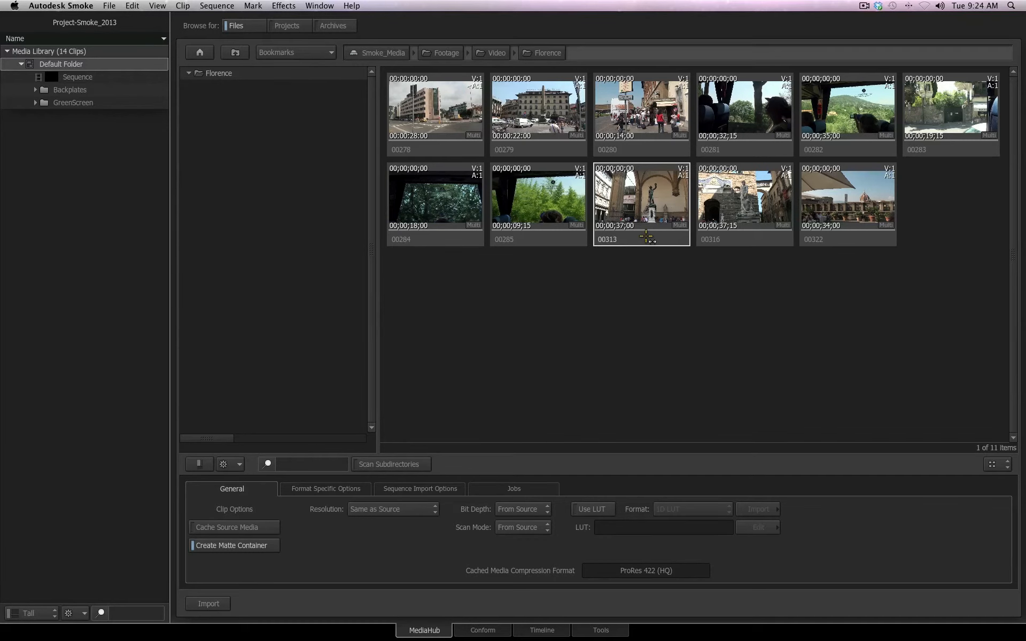
Open clip 00313 in the preview and show its metadata
double_click(647, 237)
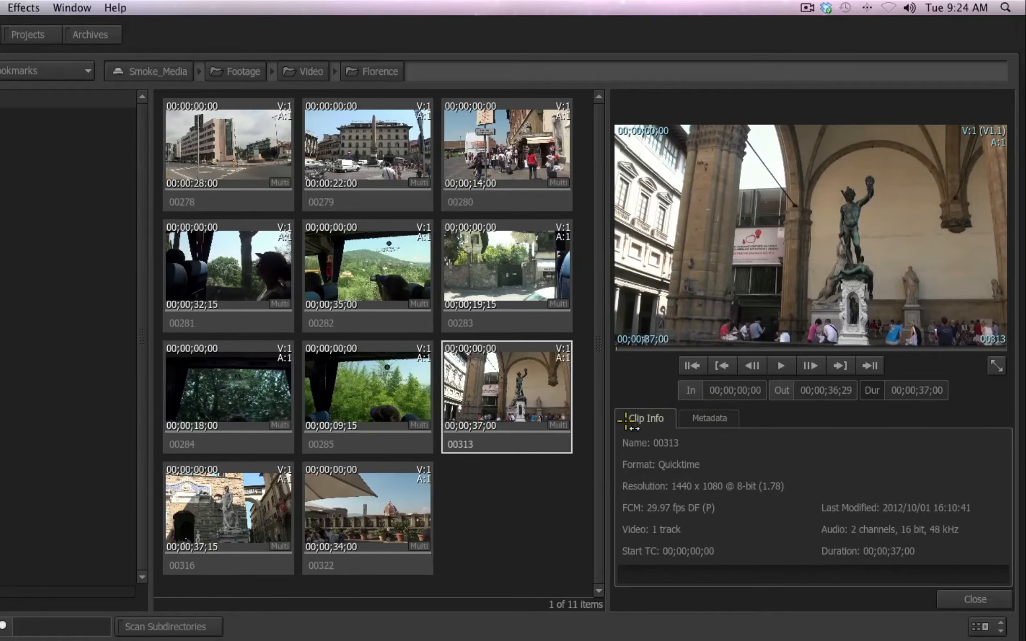
click(711, 418)
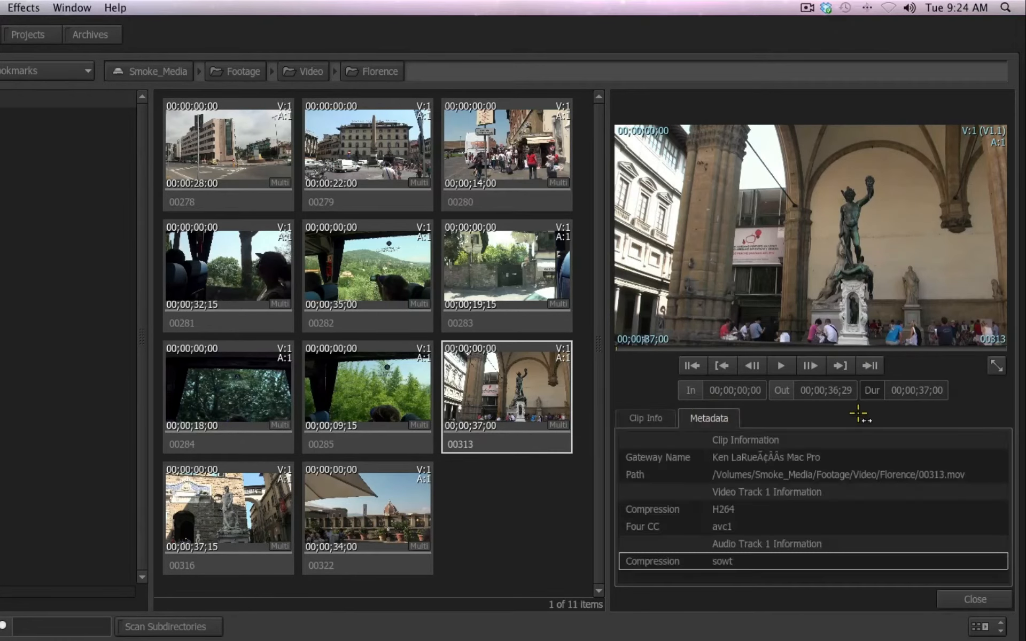
Show the clip info of 00313, play it in the preview and scrub back towards its start
click(645, 419)
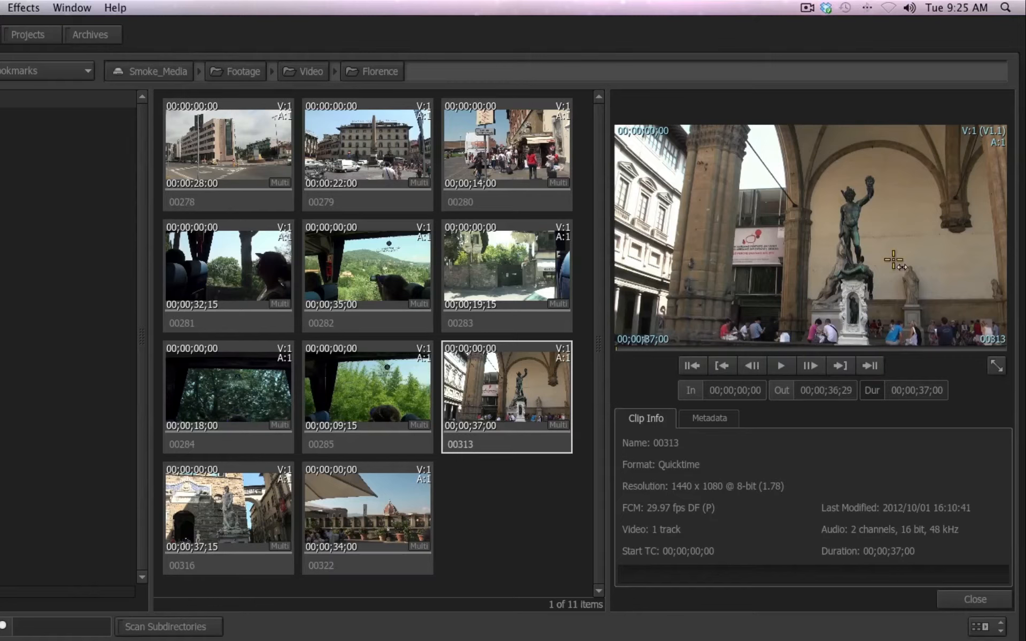
click(781, 366)
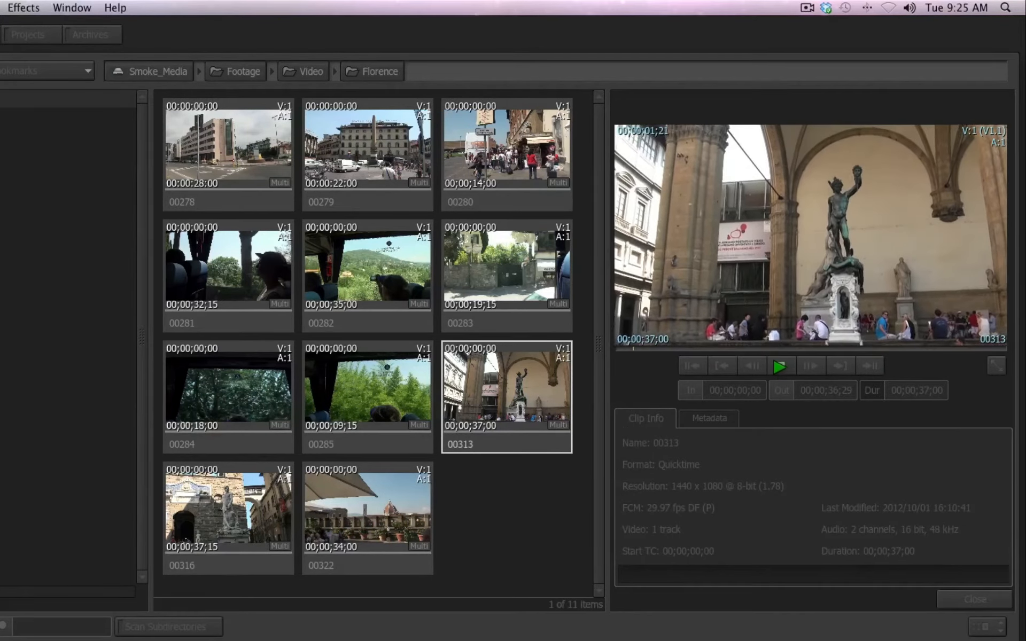
drag(801, 345, 678, 343)
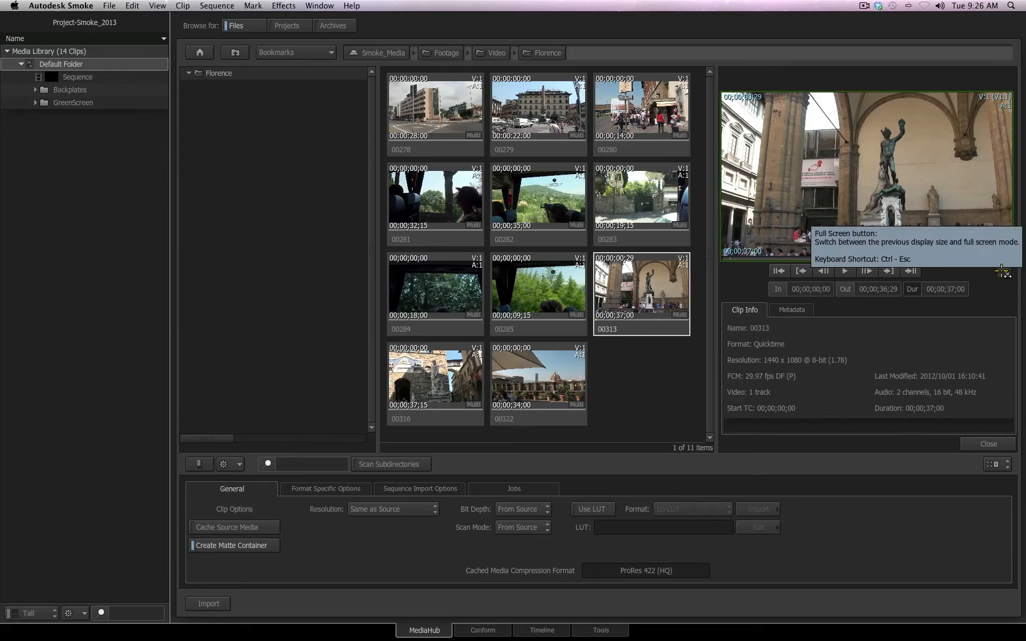
View clip 00313 in full screen, play and pause it there, and return to the normal preview size
click(1002, 272)
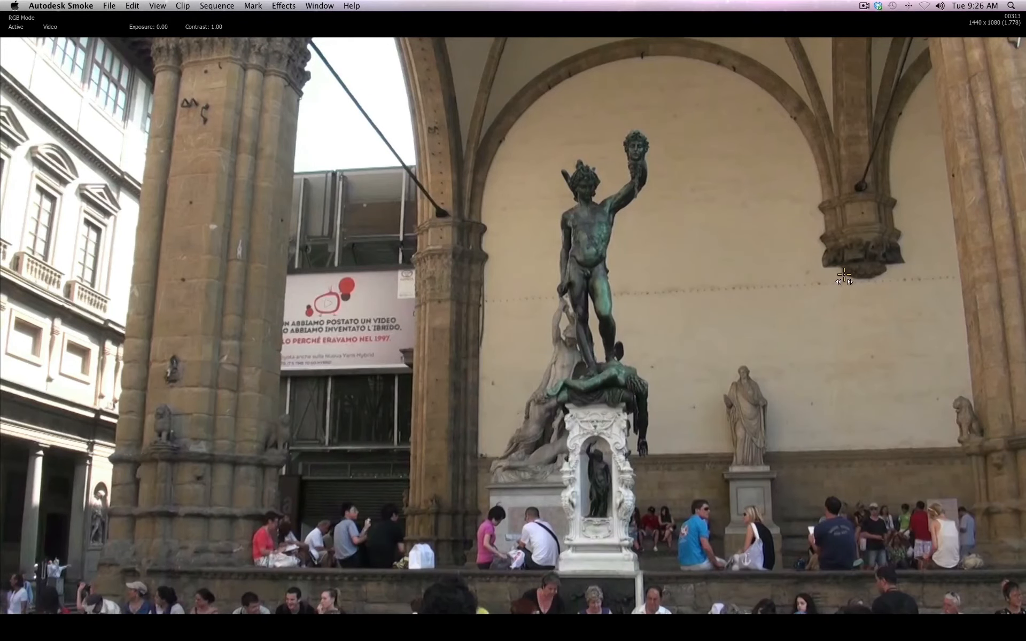
key(space)
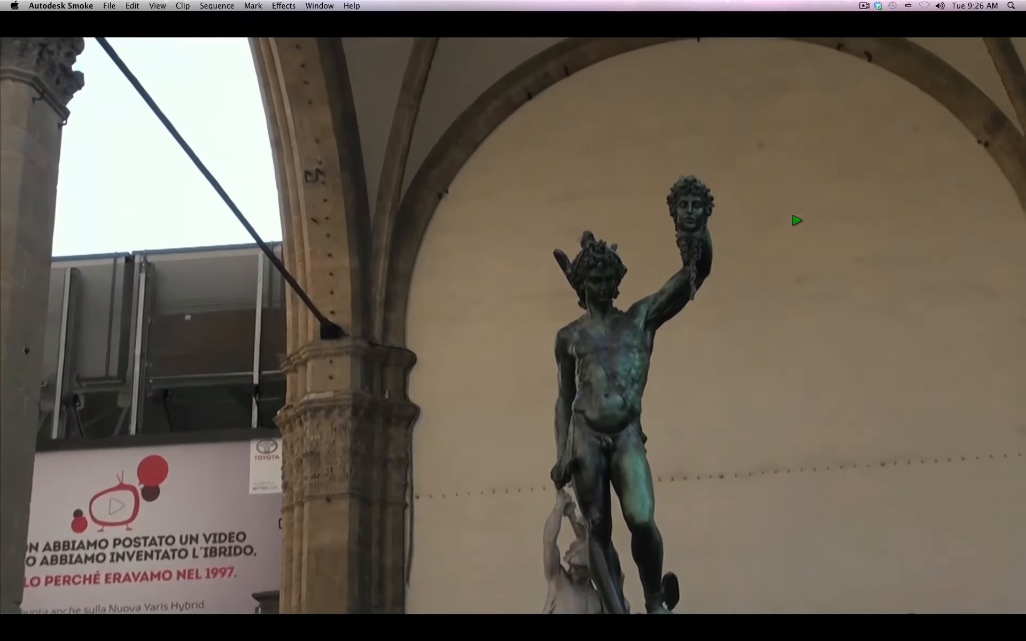
key(space)
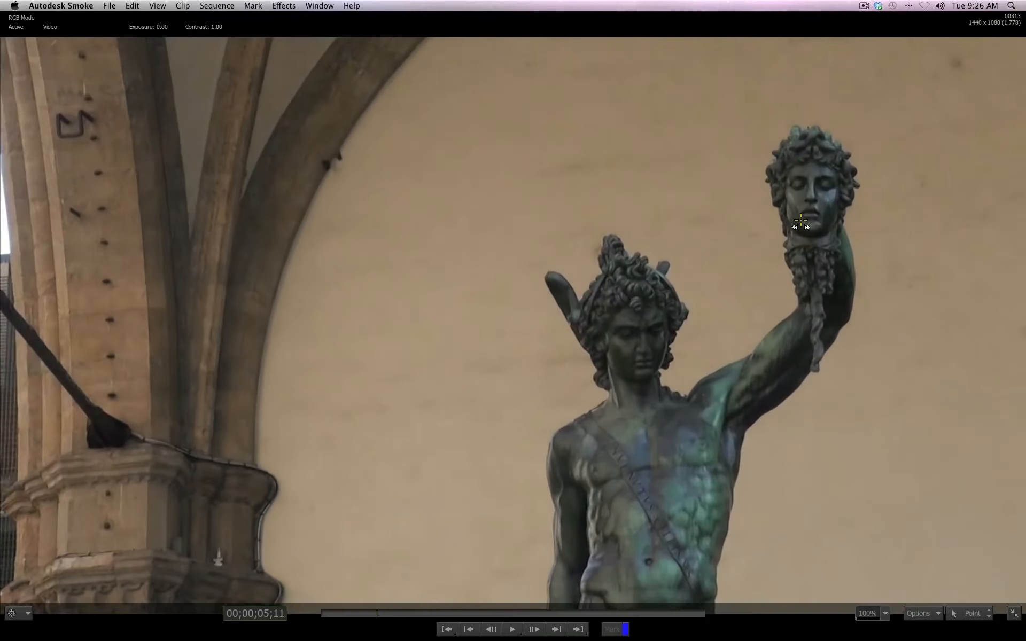
key(space)
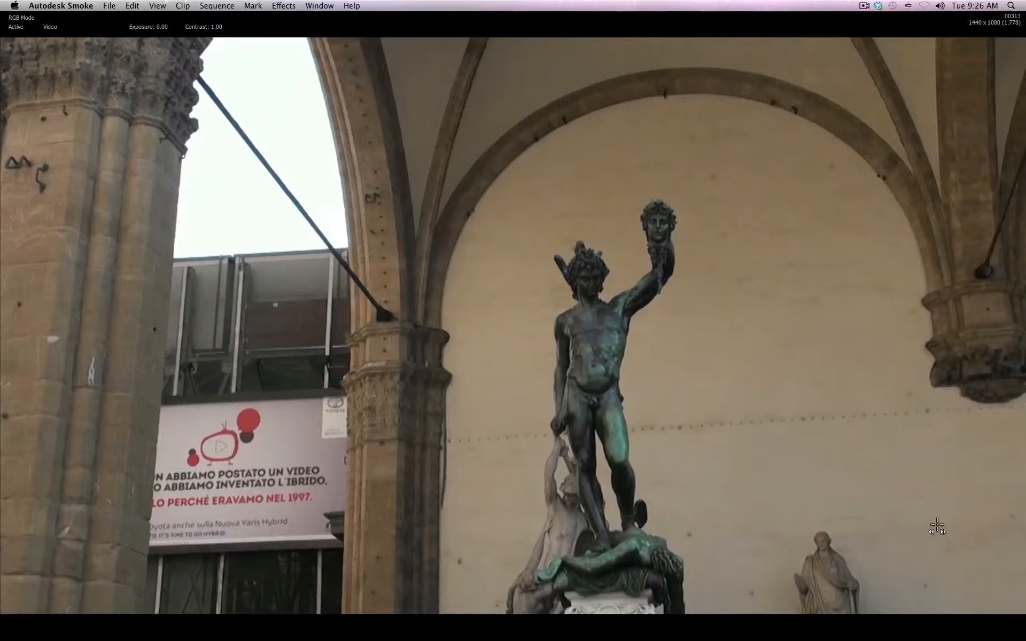
mouse_move(1009, 637)
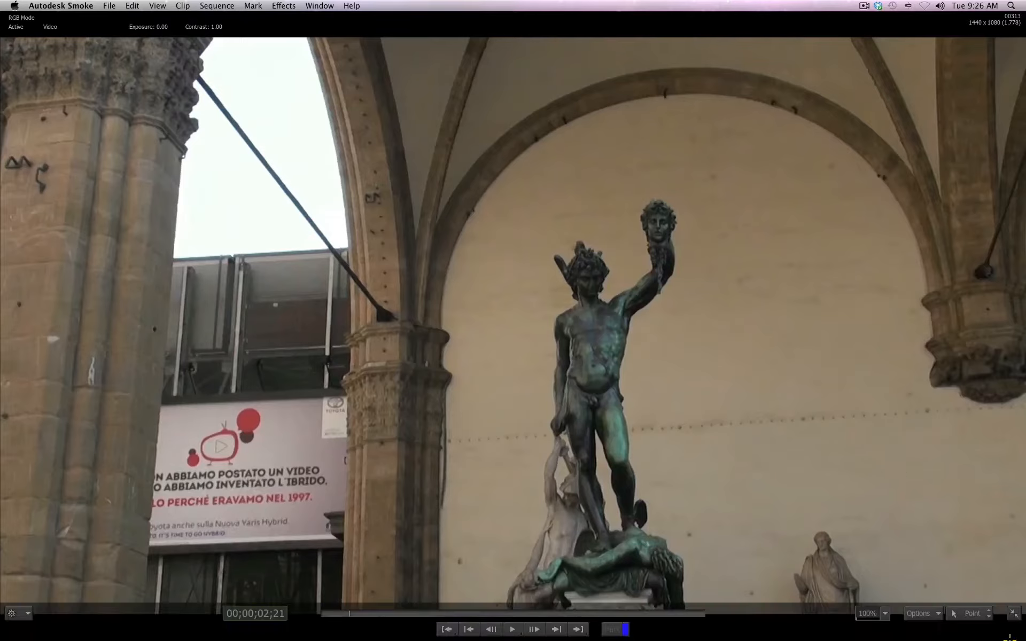
click(1014, 613)
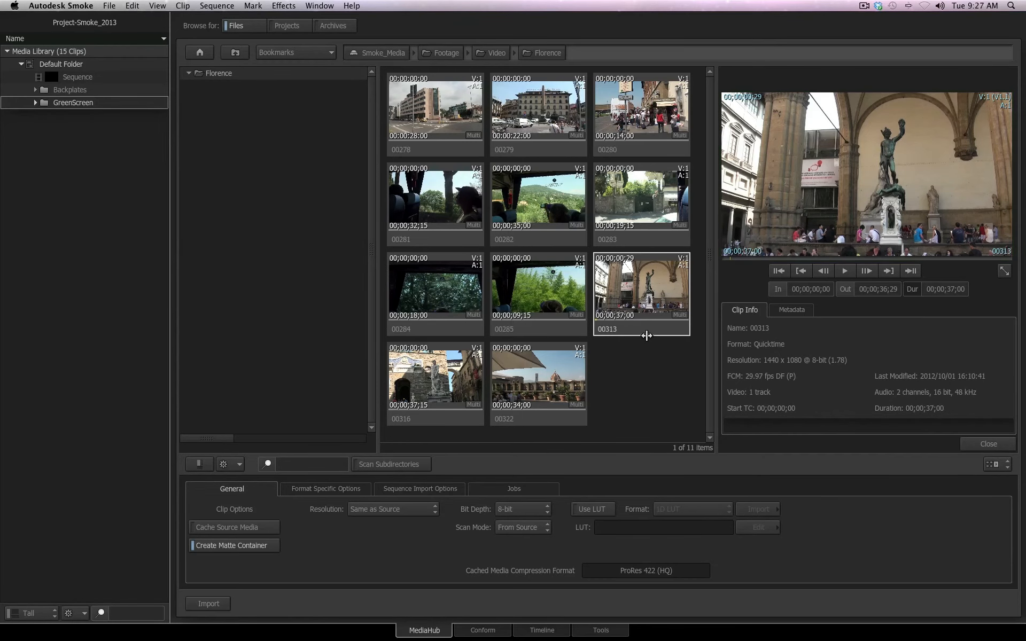
Import clips 00313 and 00316 from the Florence footage into the Default Folder of the Media Library
click(48, 64)
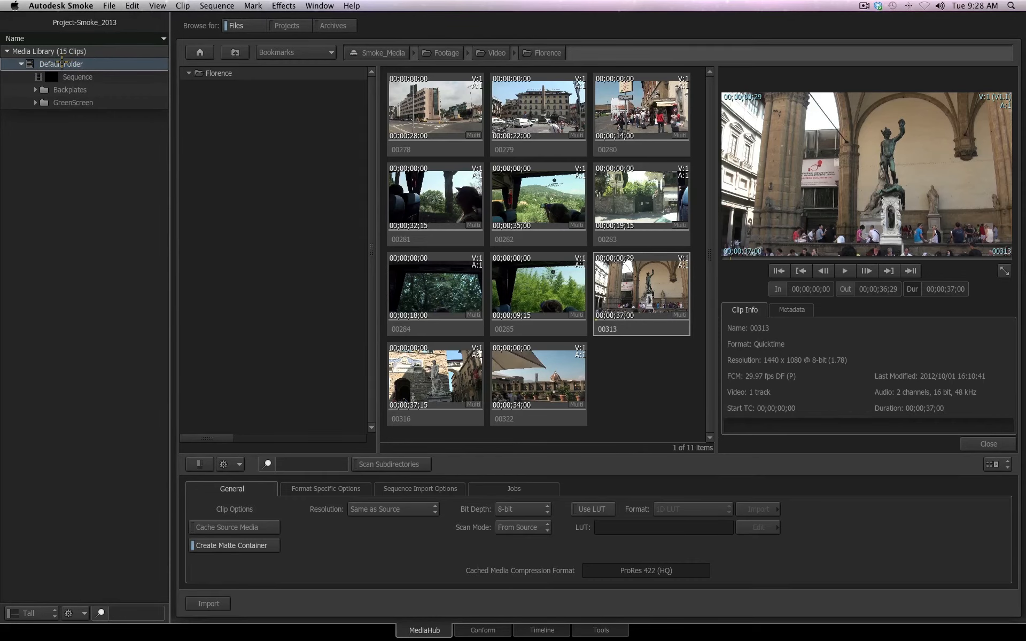
click(208, 604)
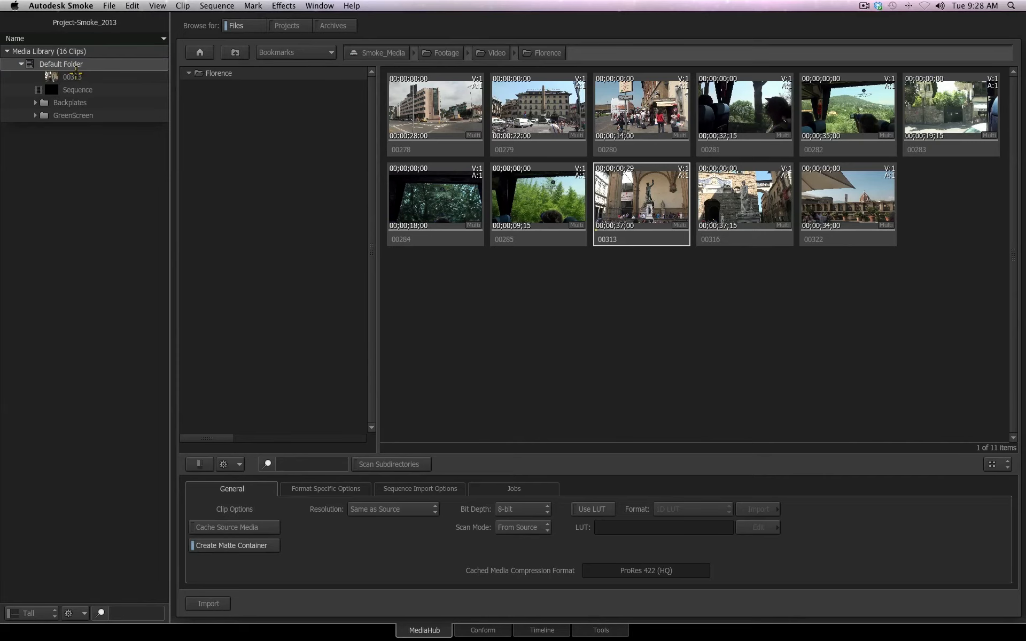
click(751, 238)
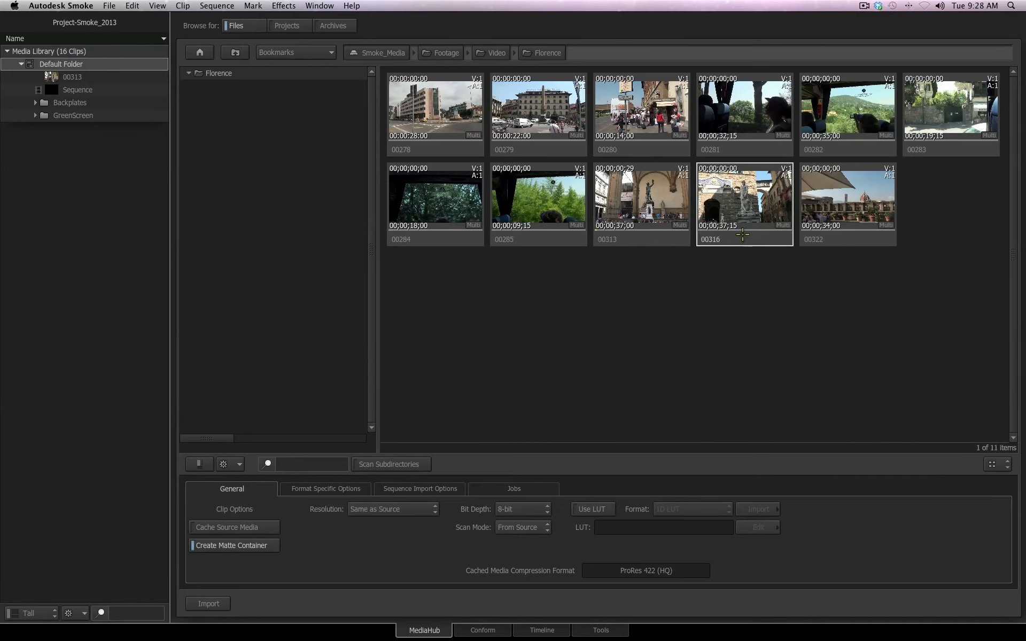
drag(742, 234, 76, 73)
Import clip 00279 directly into the Media Library as a new library and name that library Florence
drag(558, 144, 54, 54)
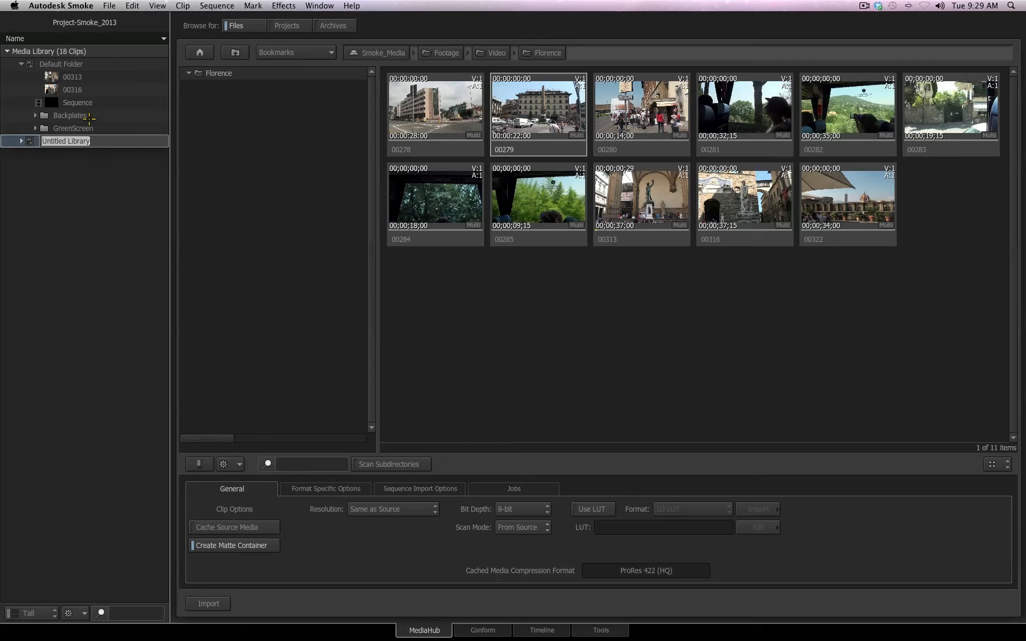
text(Florence)
key(Return)
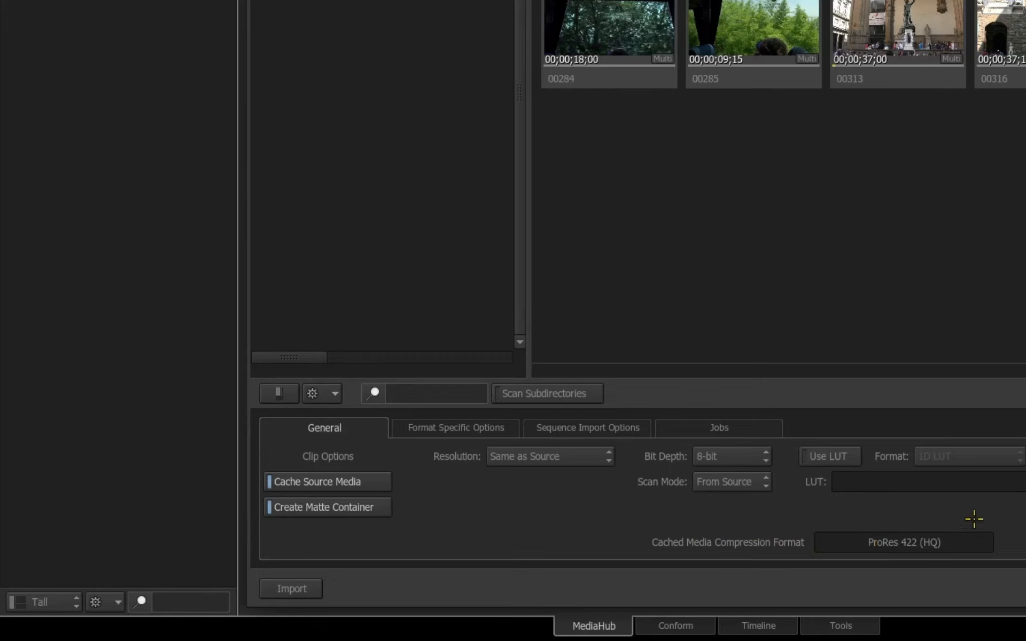
Enable Cache Source Media for imports and check the Media commands available for the imported clip 00316
click(374, 482)
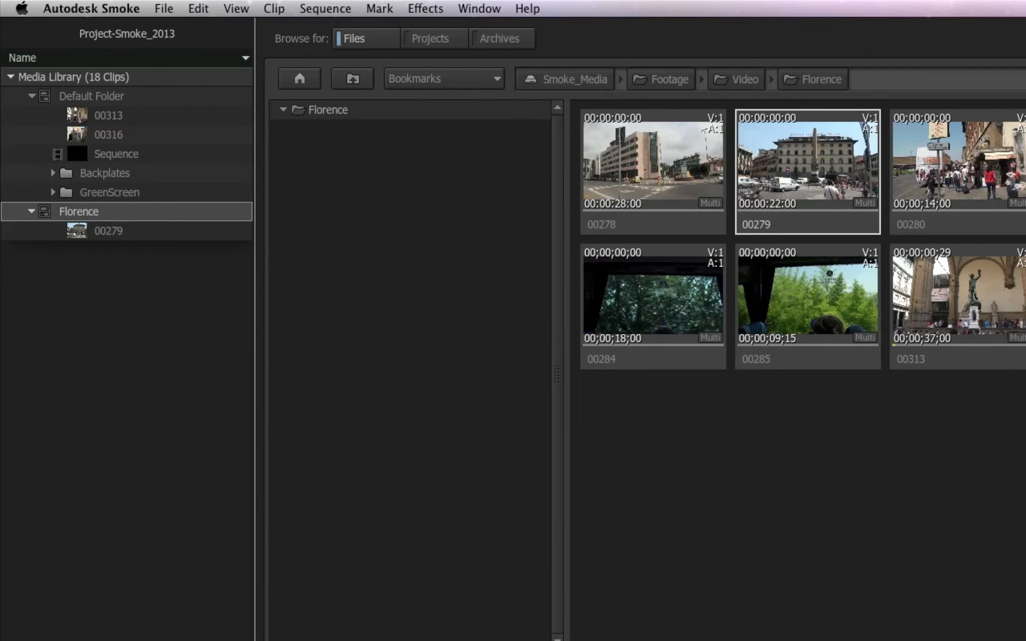
right_click(127, 130)
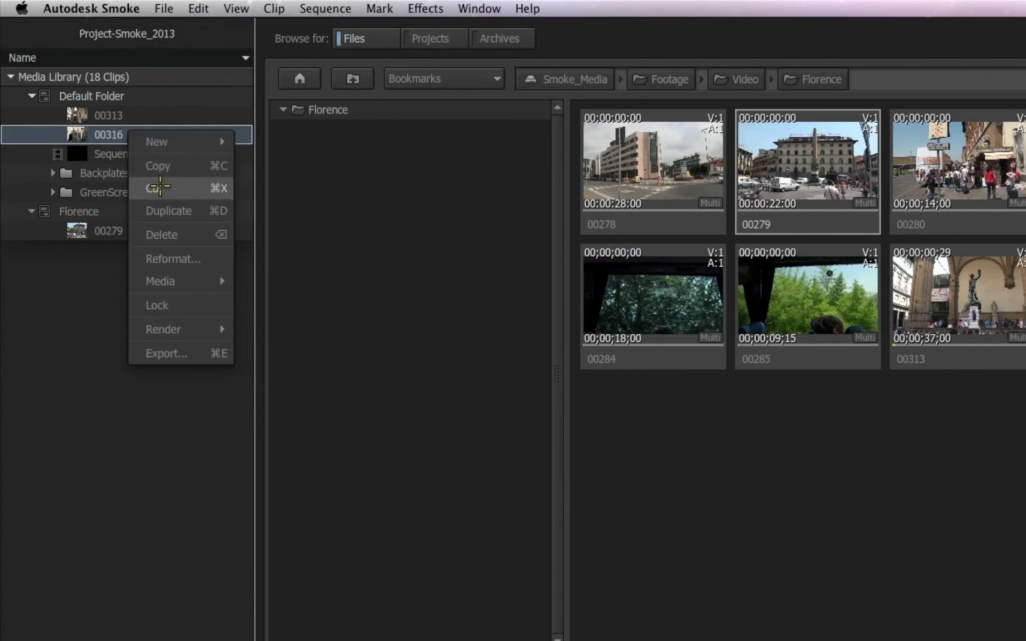
mouse_move(187, 280)
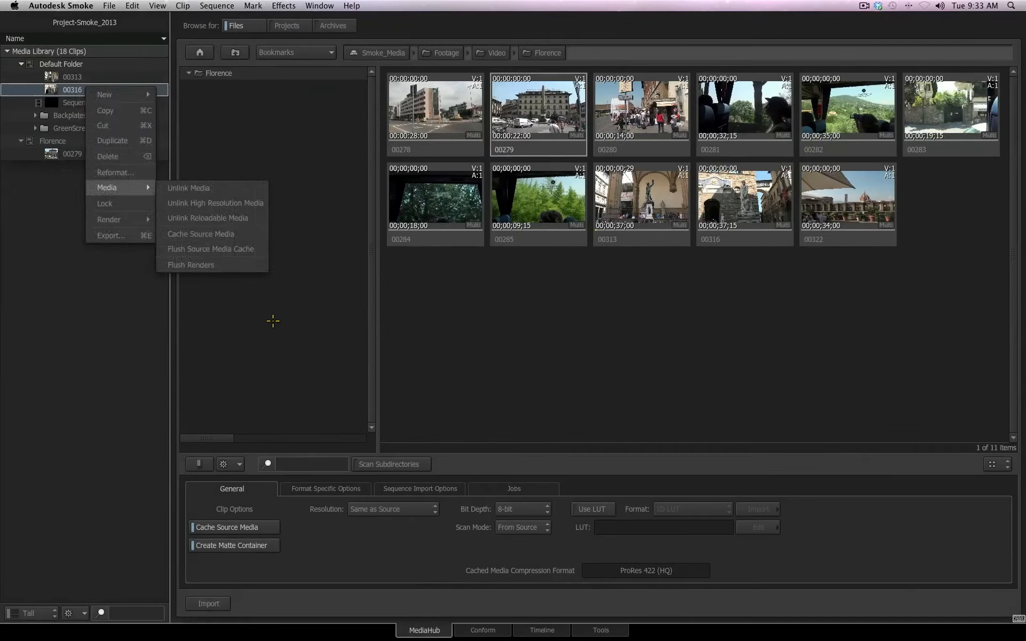
click(422, 479)
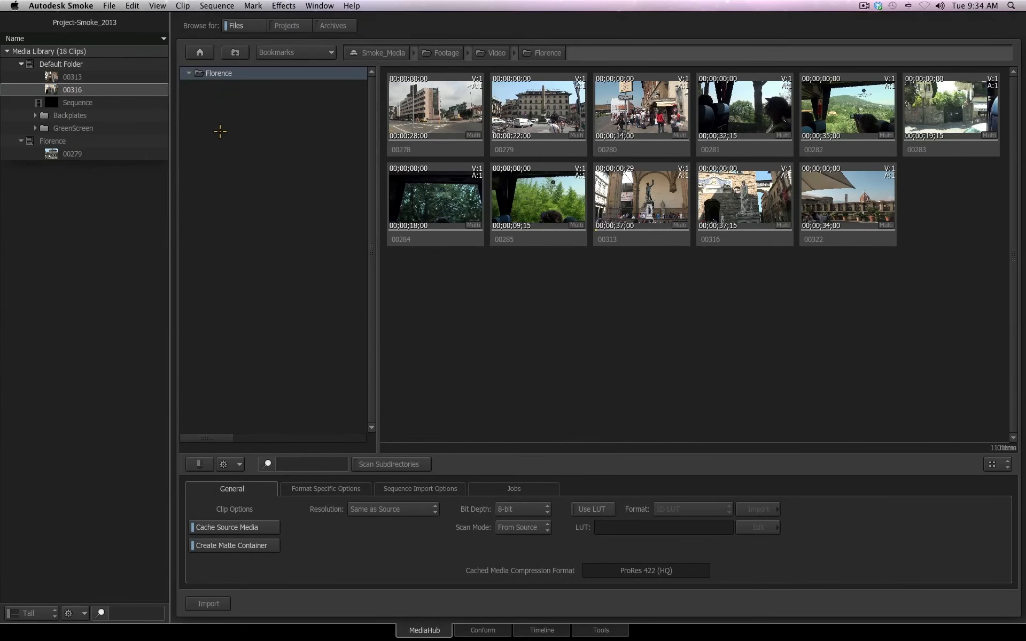
Import clips 00278, 00279 and 00284 together into the Default Folder
click(471, 149)
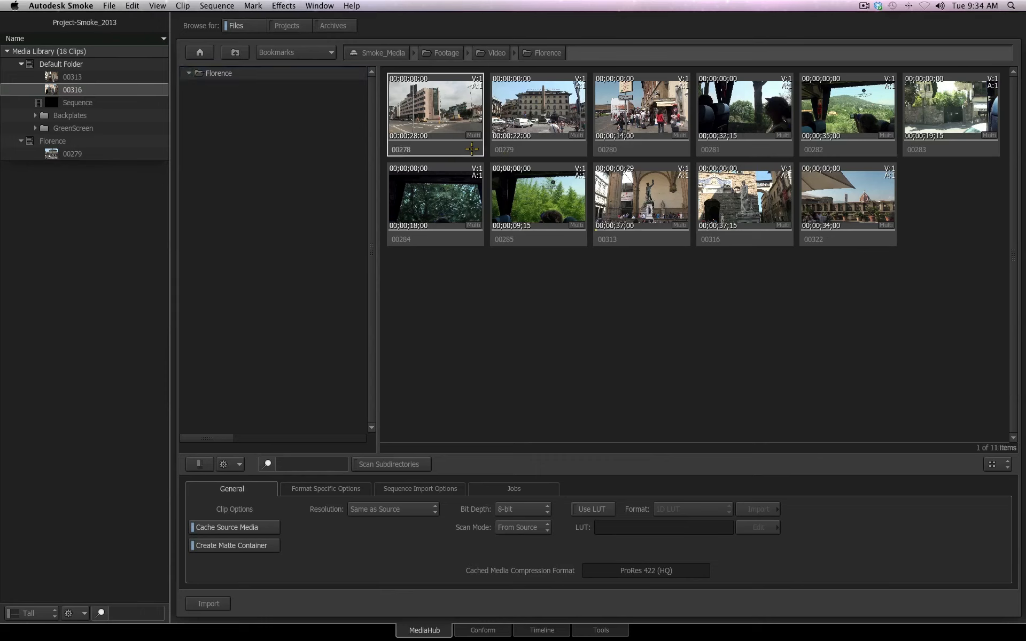
shift+click(551, 144)
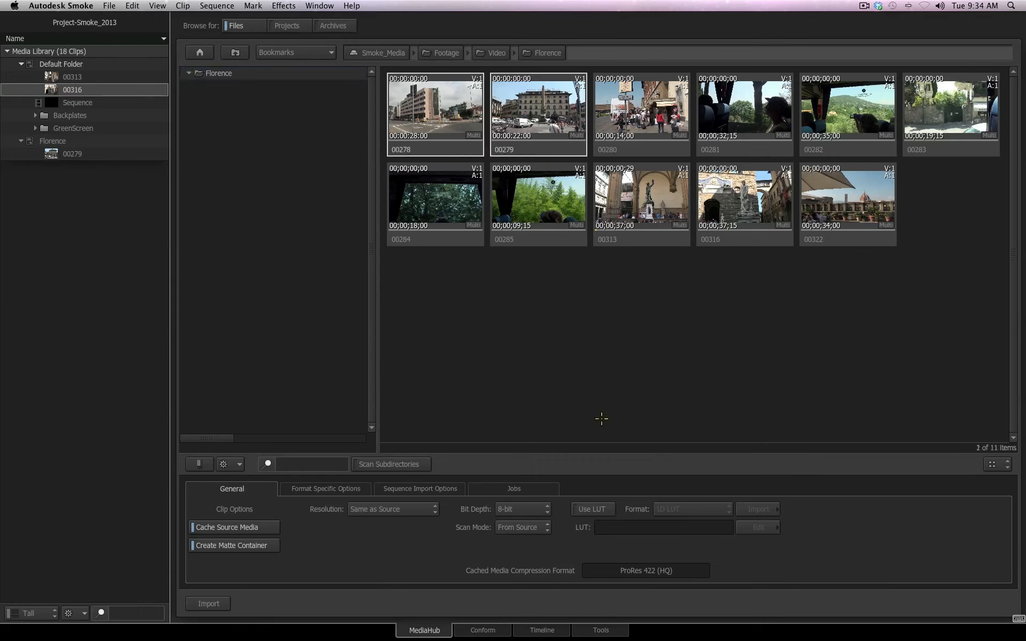
shift+click(428, 233)
drag(433, 149, 104, 64)
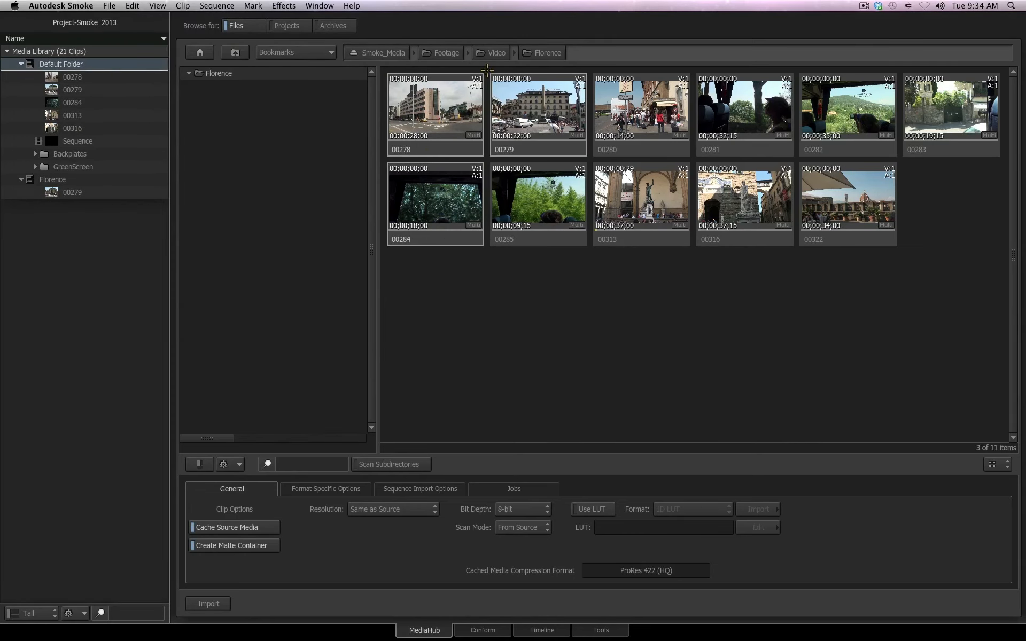
Go up to the Video footage folder and import the entire Rome folder into the Default Folder
click(493, 51)
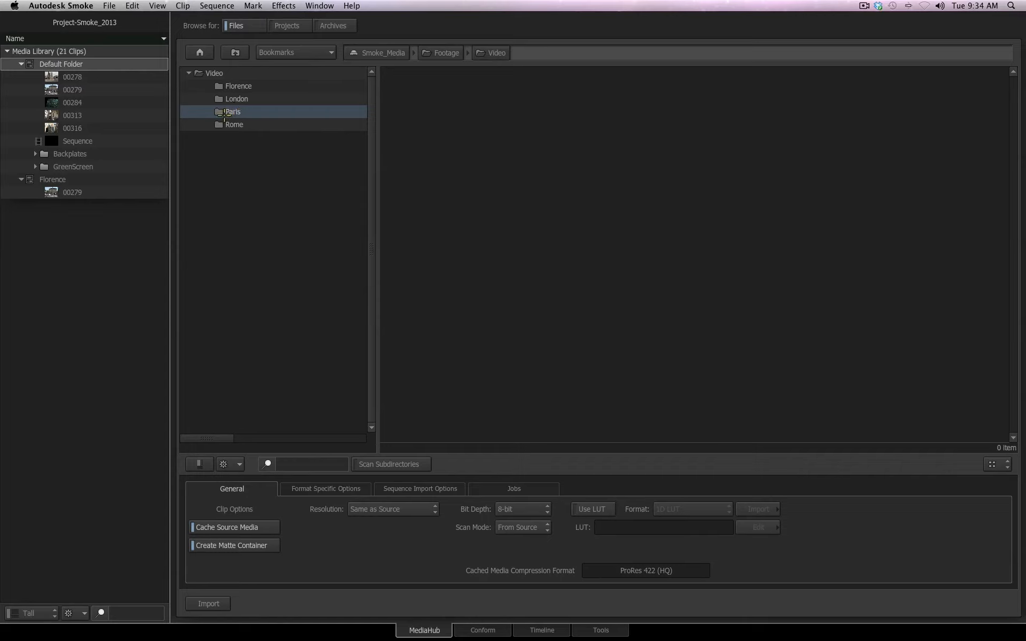
drag(226, 120, 103, 63)
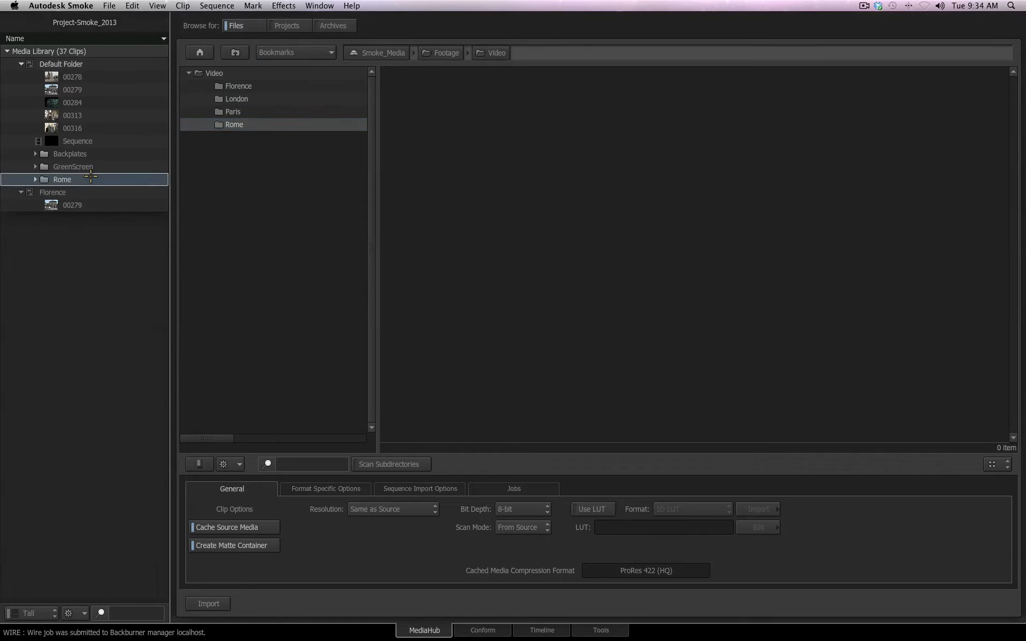